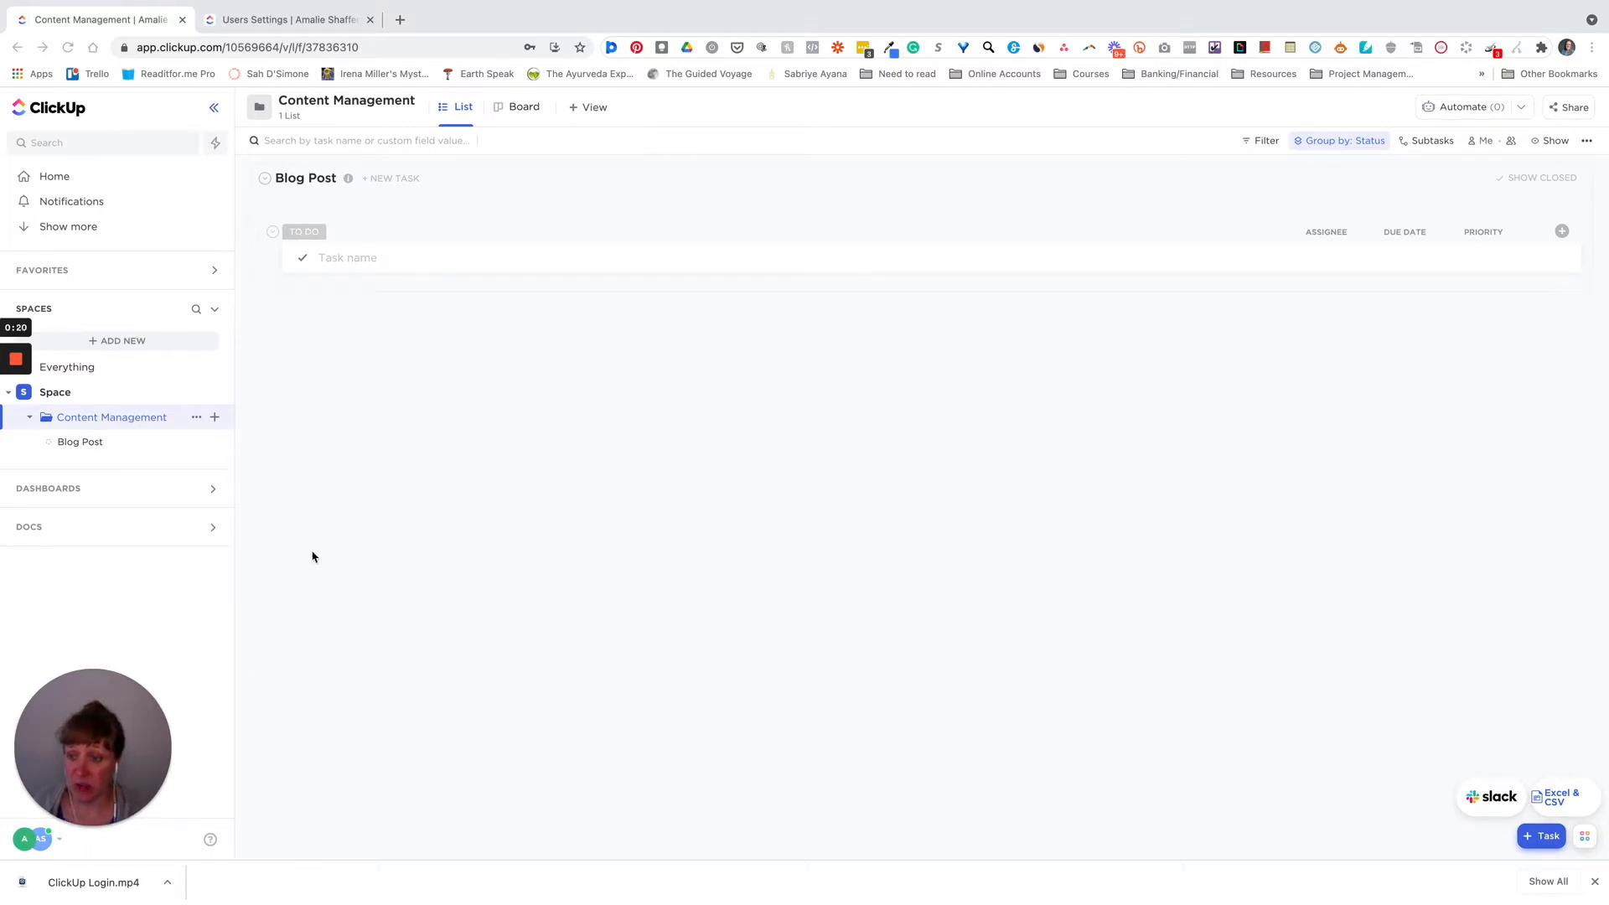
- Bring up the ••• settings menu for the Content Management folder in the sidebar
left_click(384, 480)
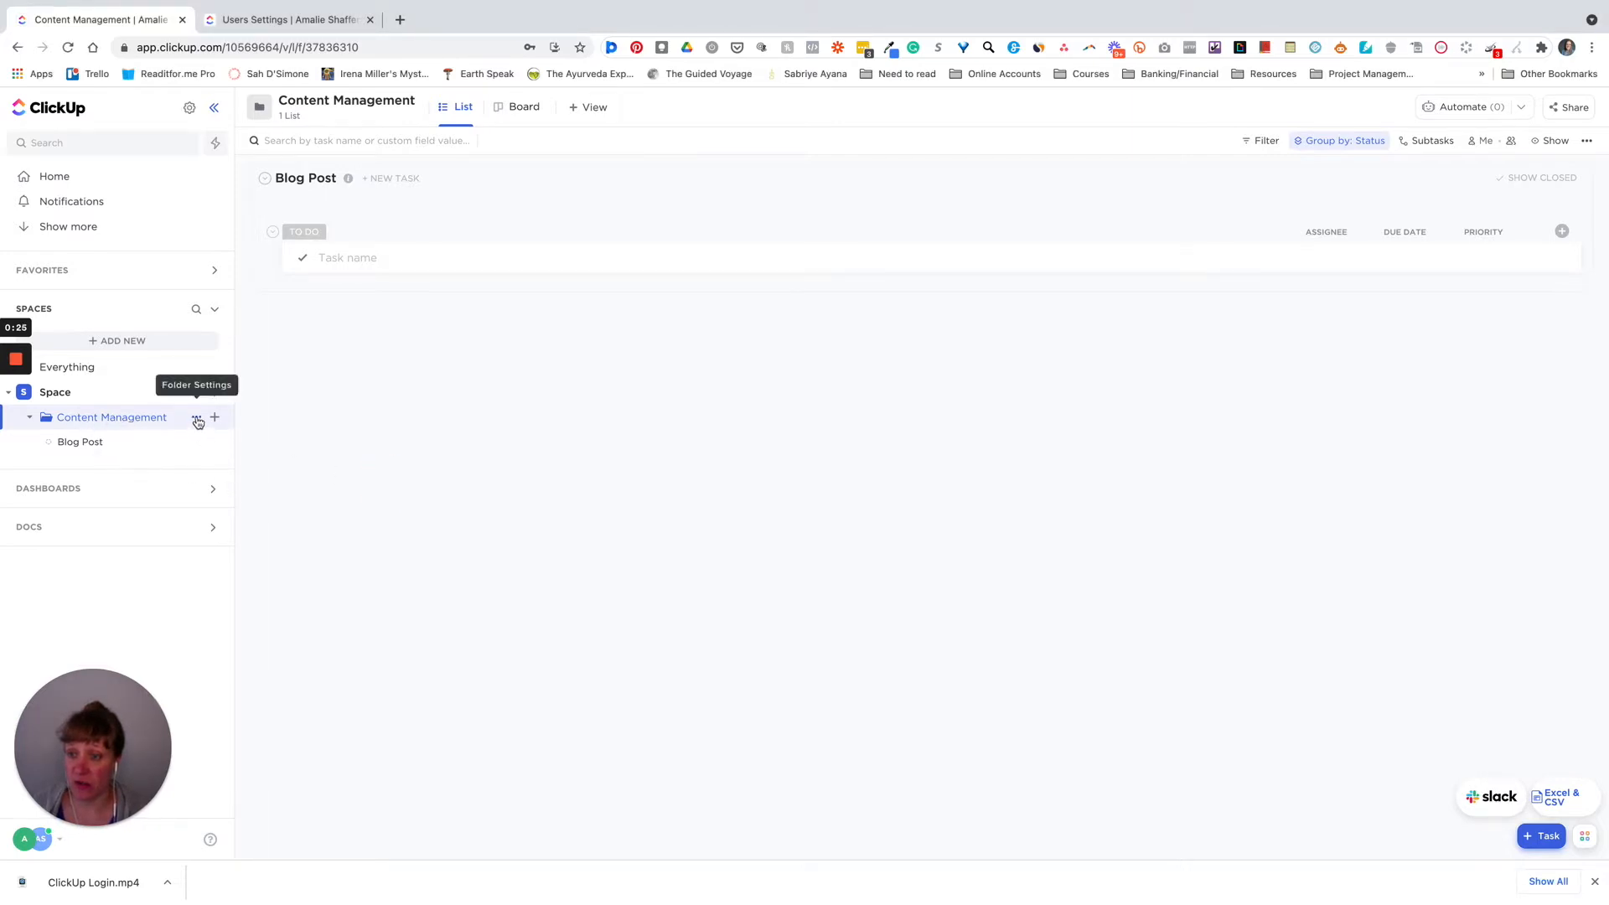
left_click(197, 419)
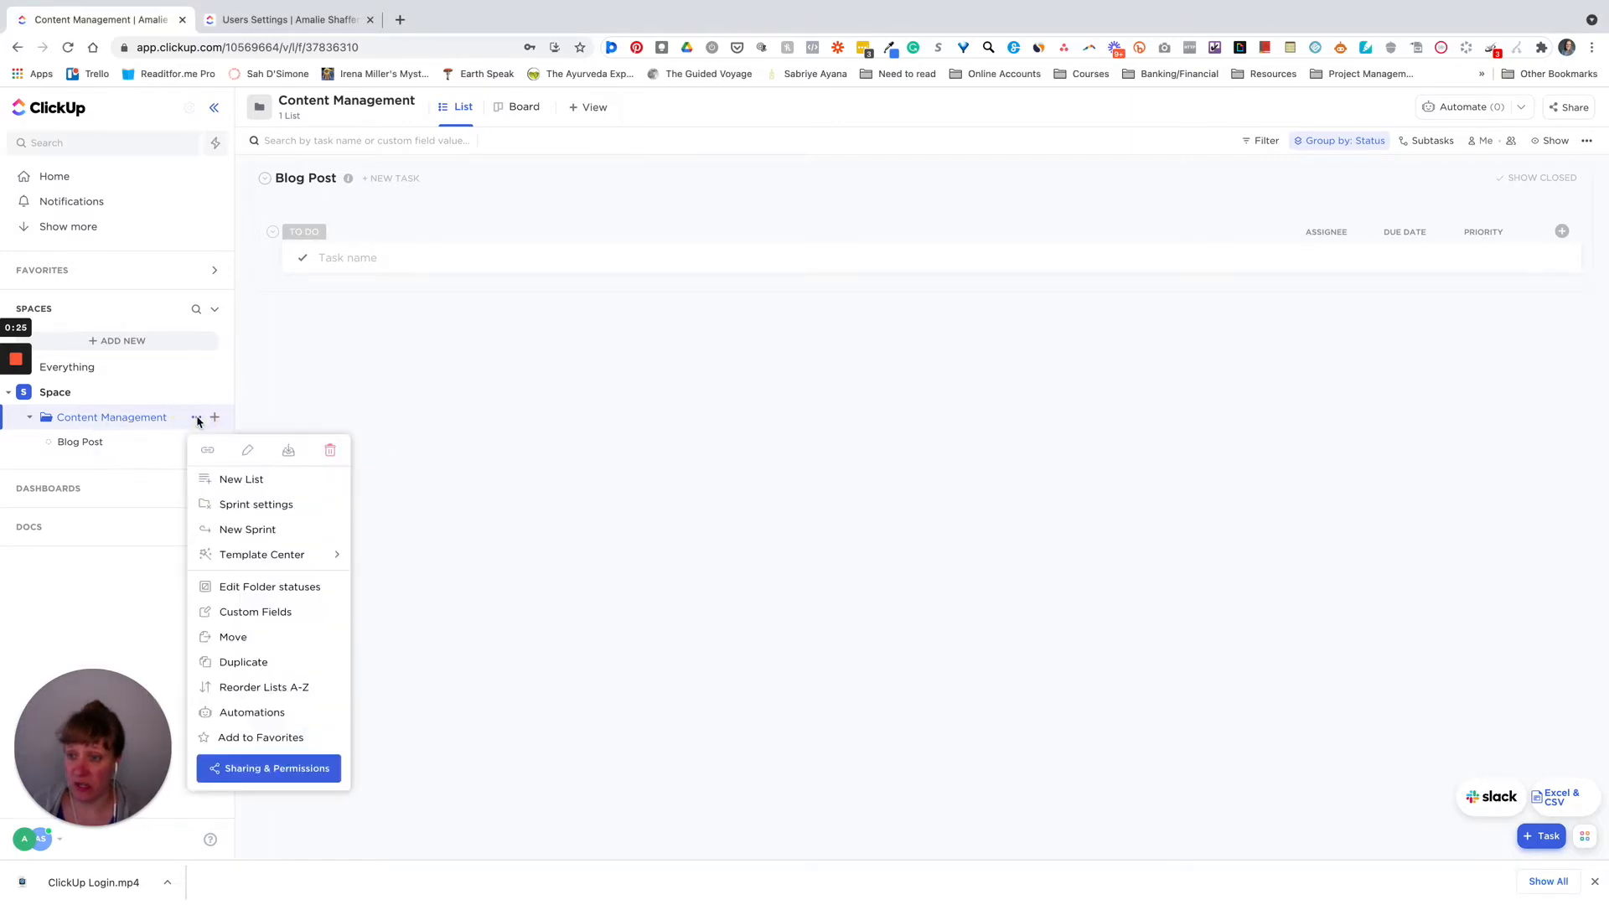
- In the folder's Sharing & Permissions, enter the guest's e-mail address as invitee and show role choices
left_click(264, 773)
left_click(665, 287)
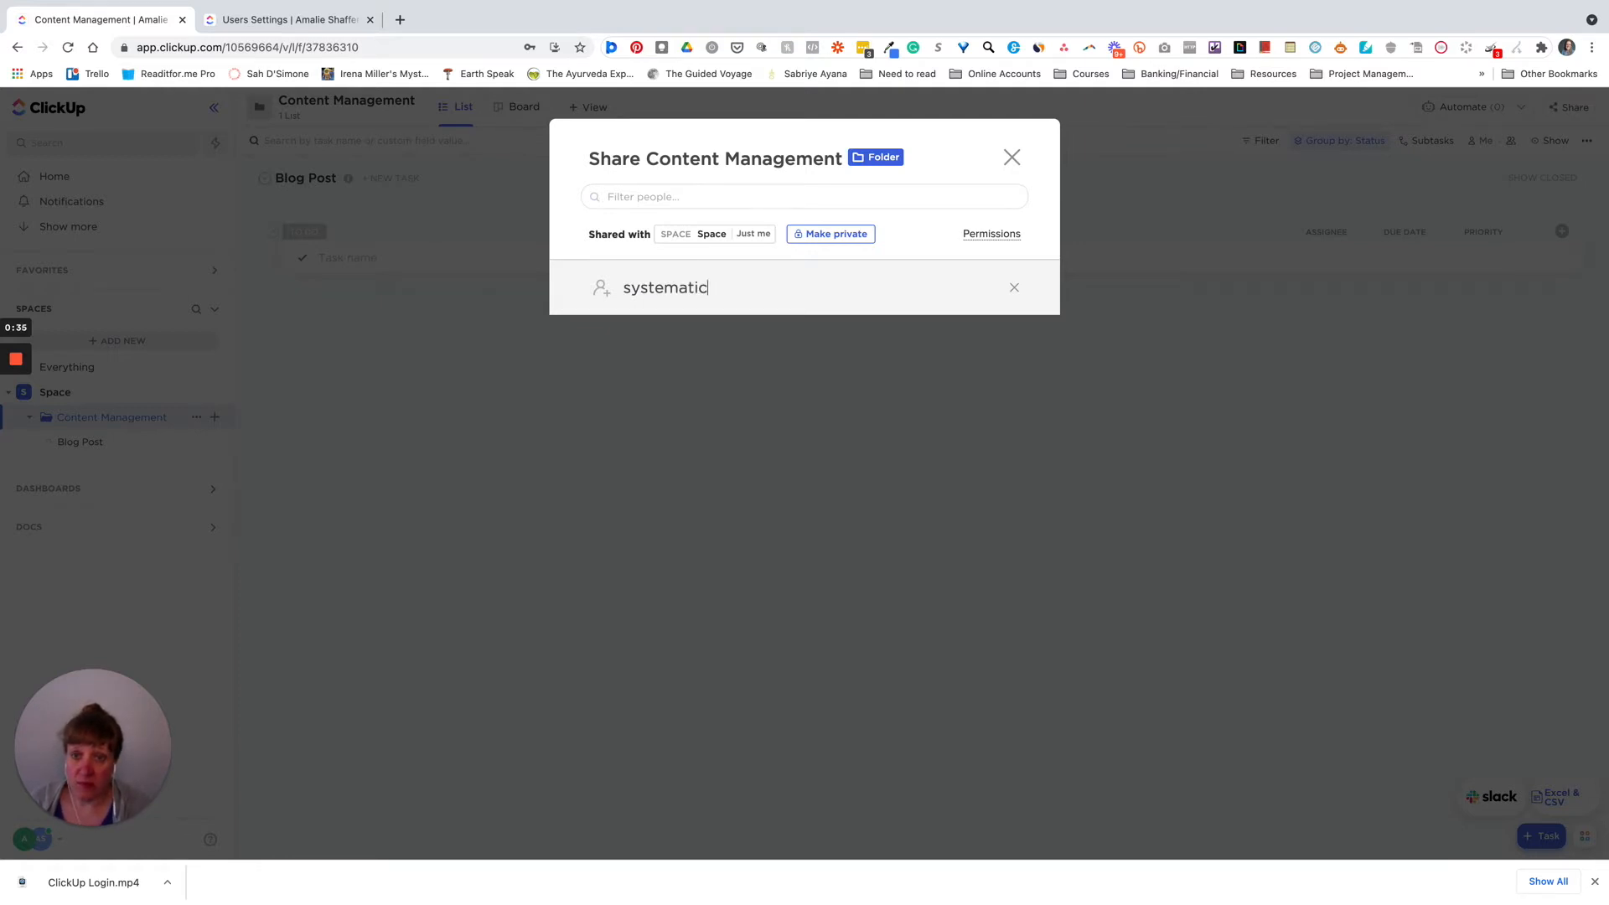
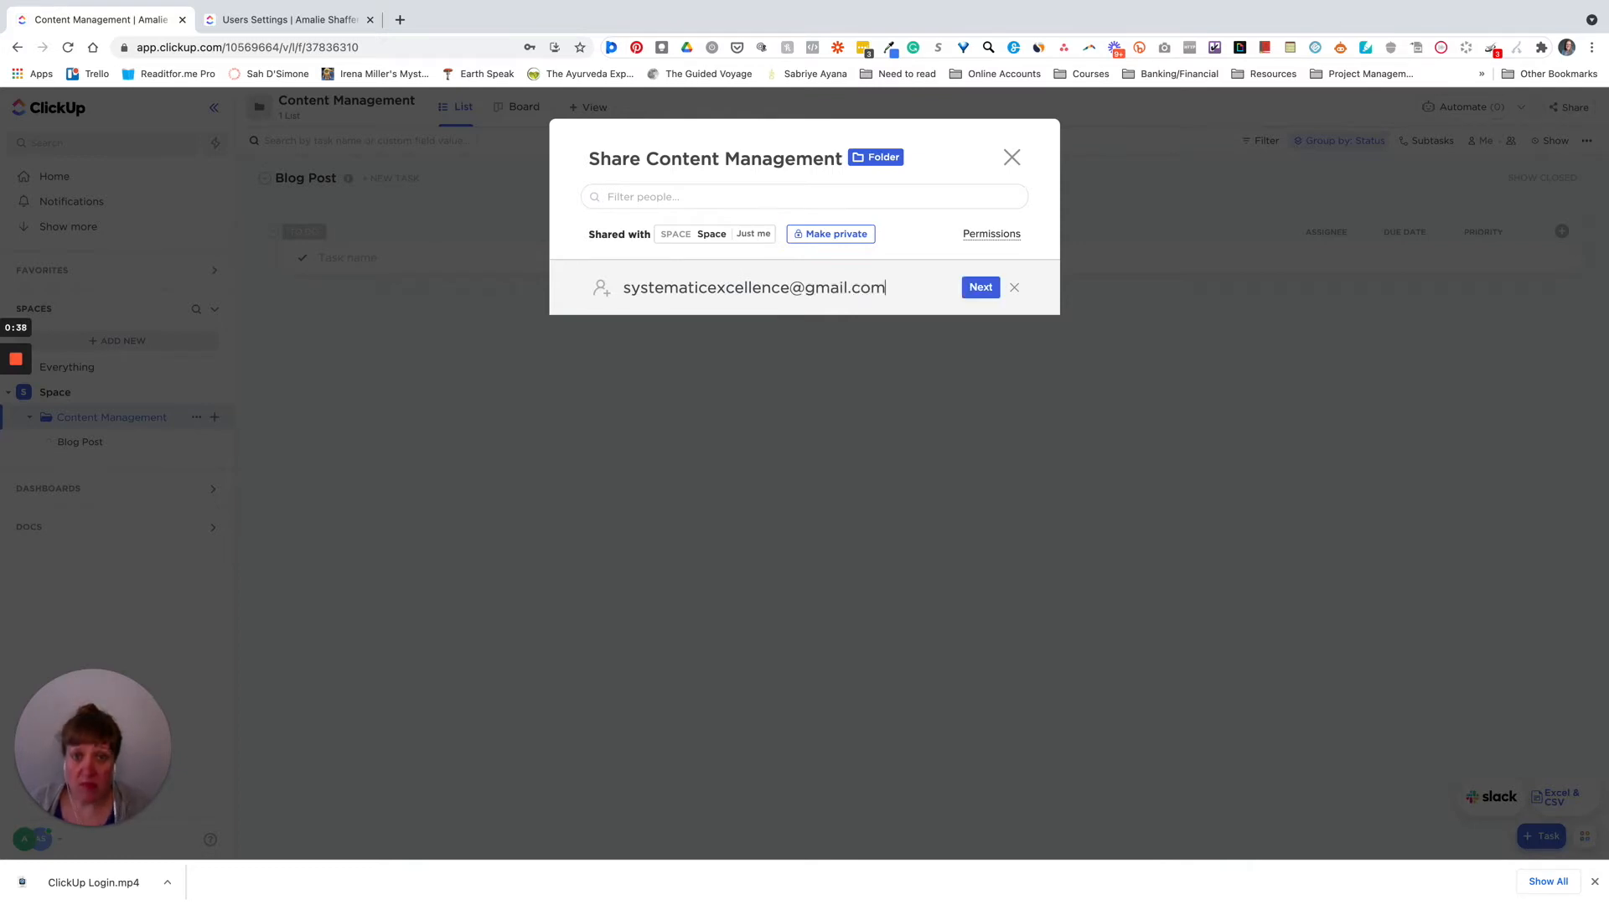
left_click(981, 289)
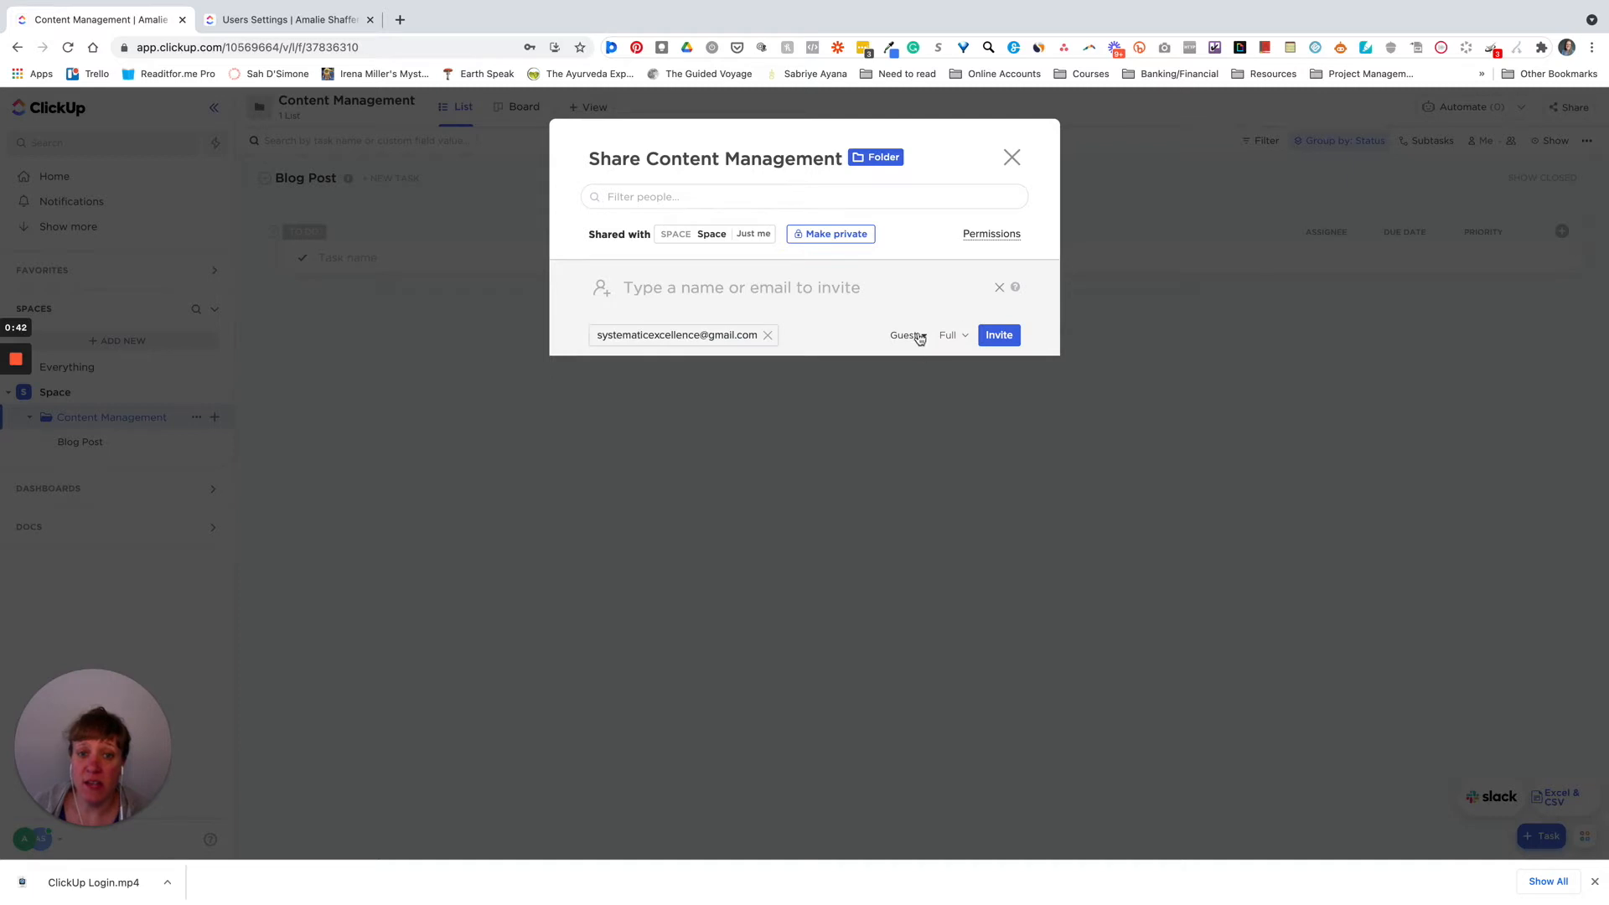
left_click(926, 337)
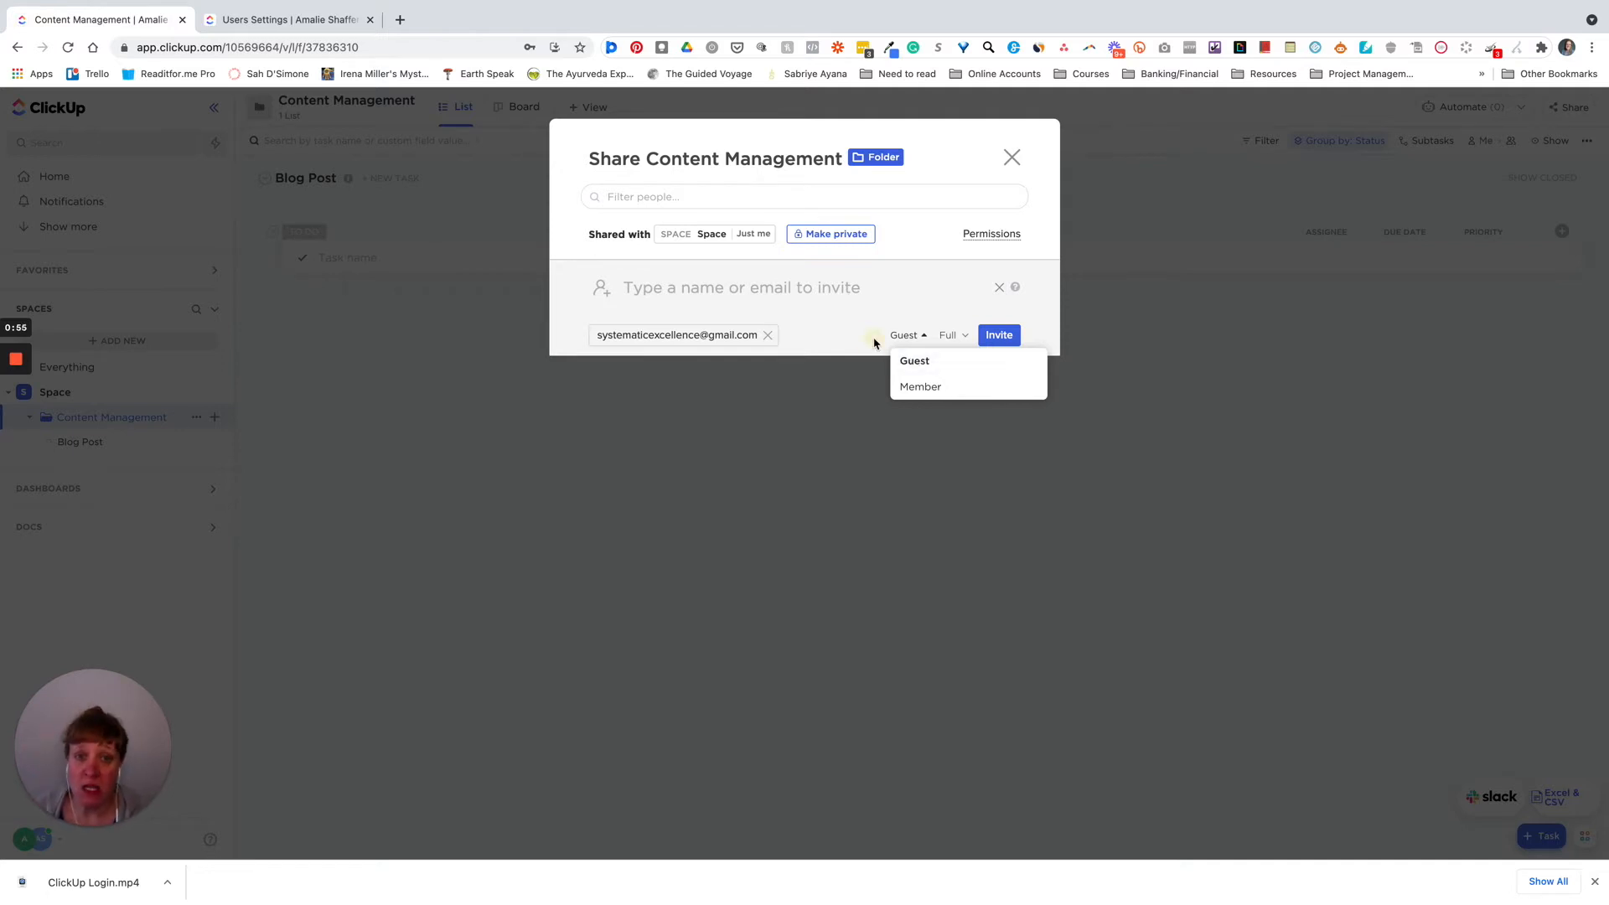
- Keep the Guest role with Full permission and send the folder invitation
left_click(874, 343)
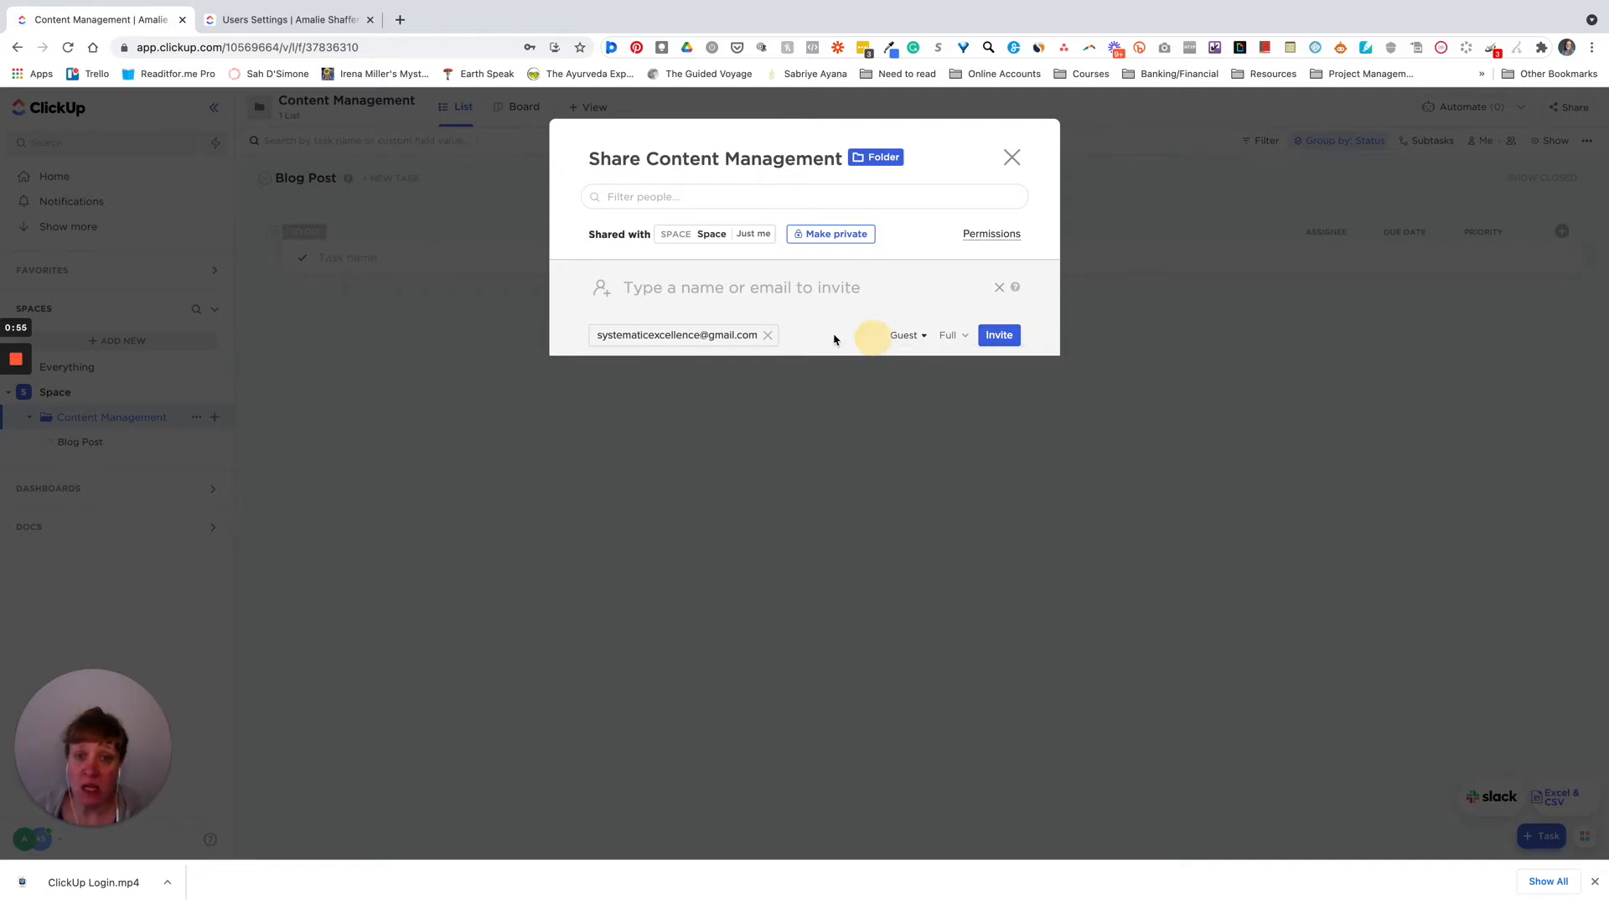
left_click(950, 337)
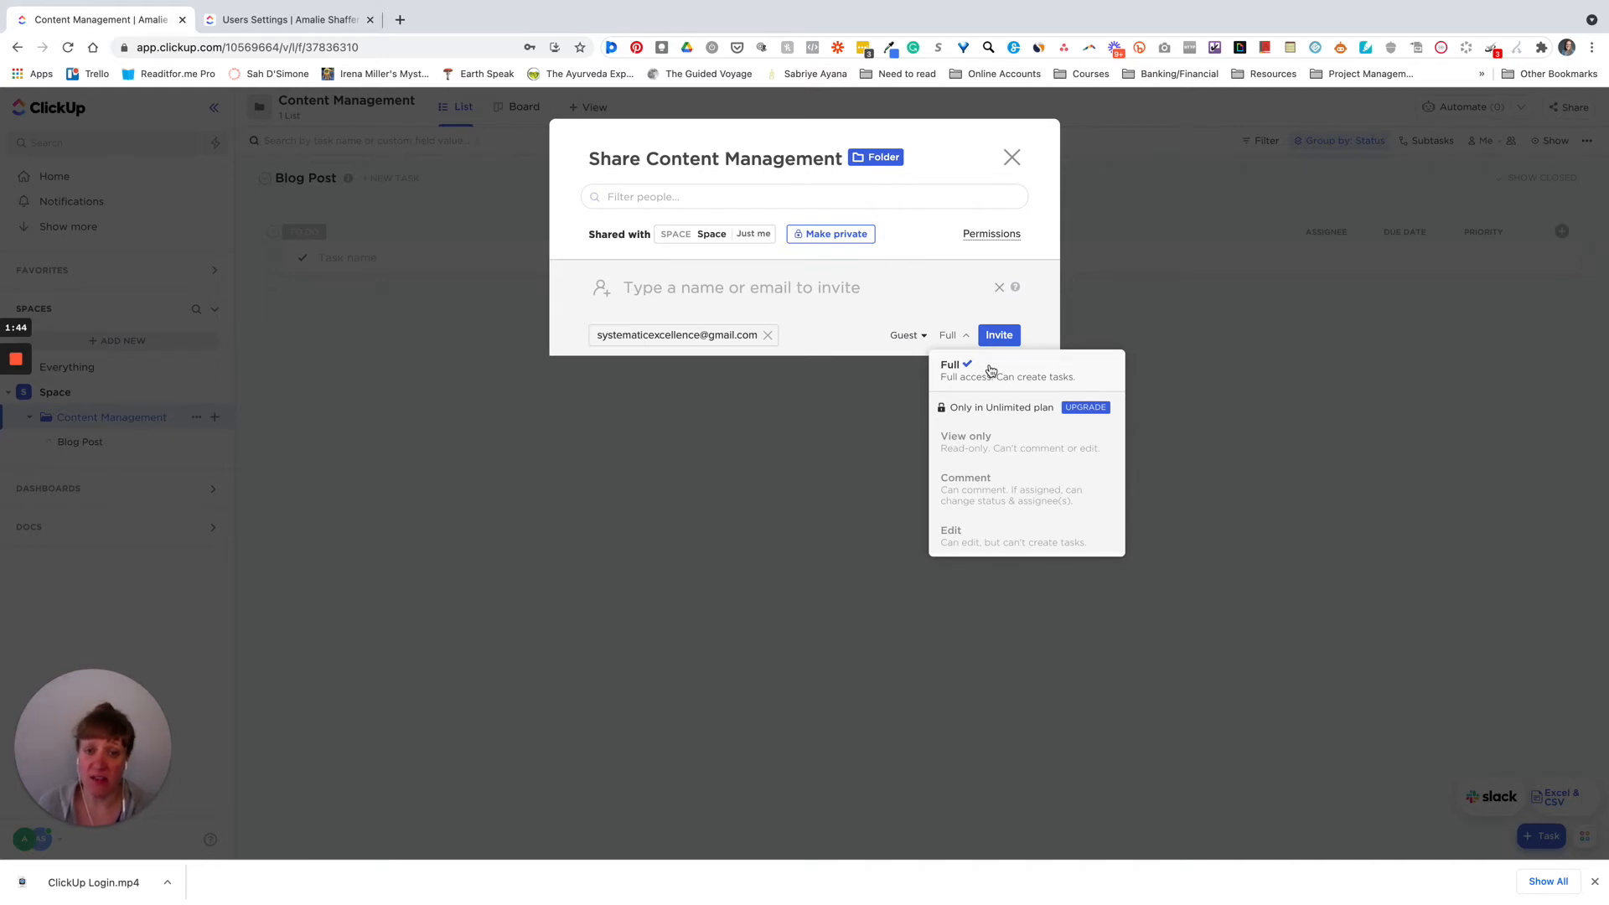
left_click(928, 295)
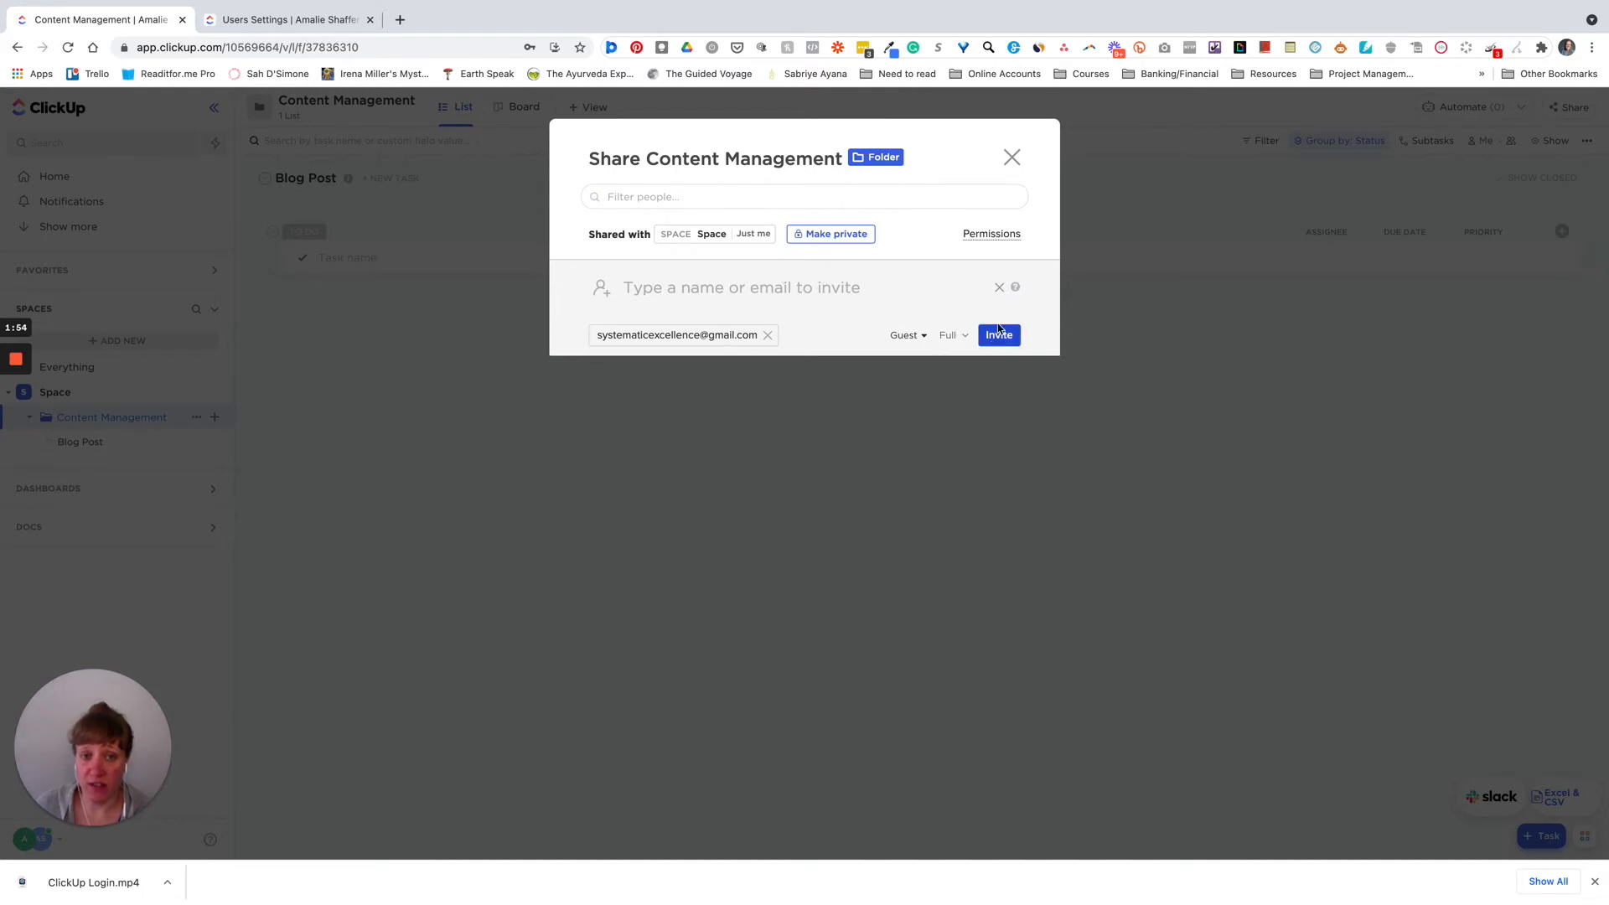
left_click(1013, 161)
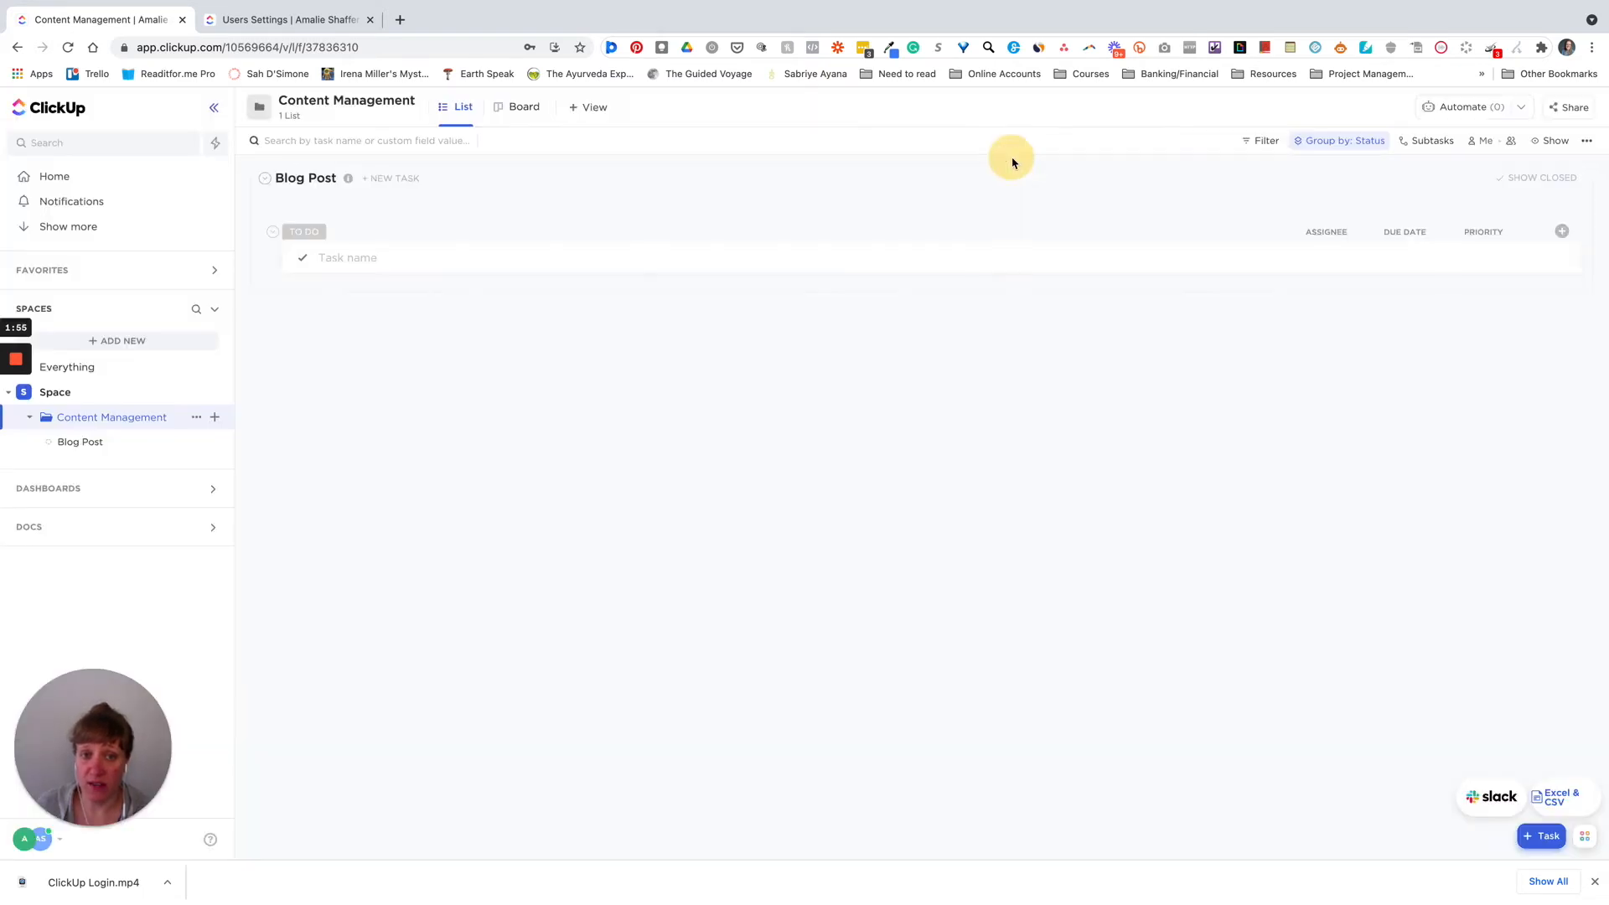
- Open the Blog Post list and review its inherited Sharing & Permissions before closing the dialog
left_click(80, 442)
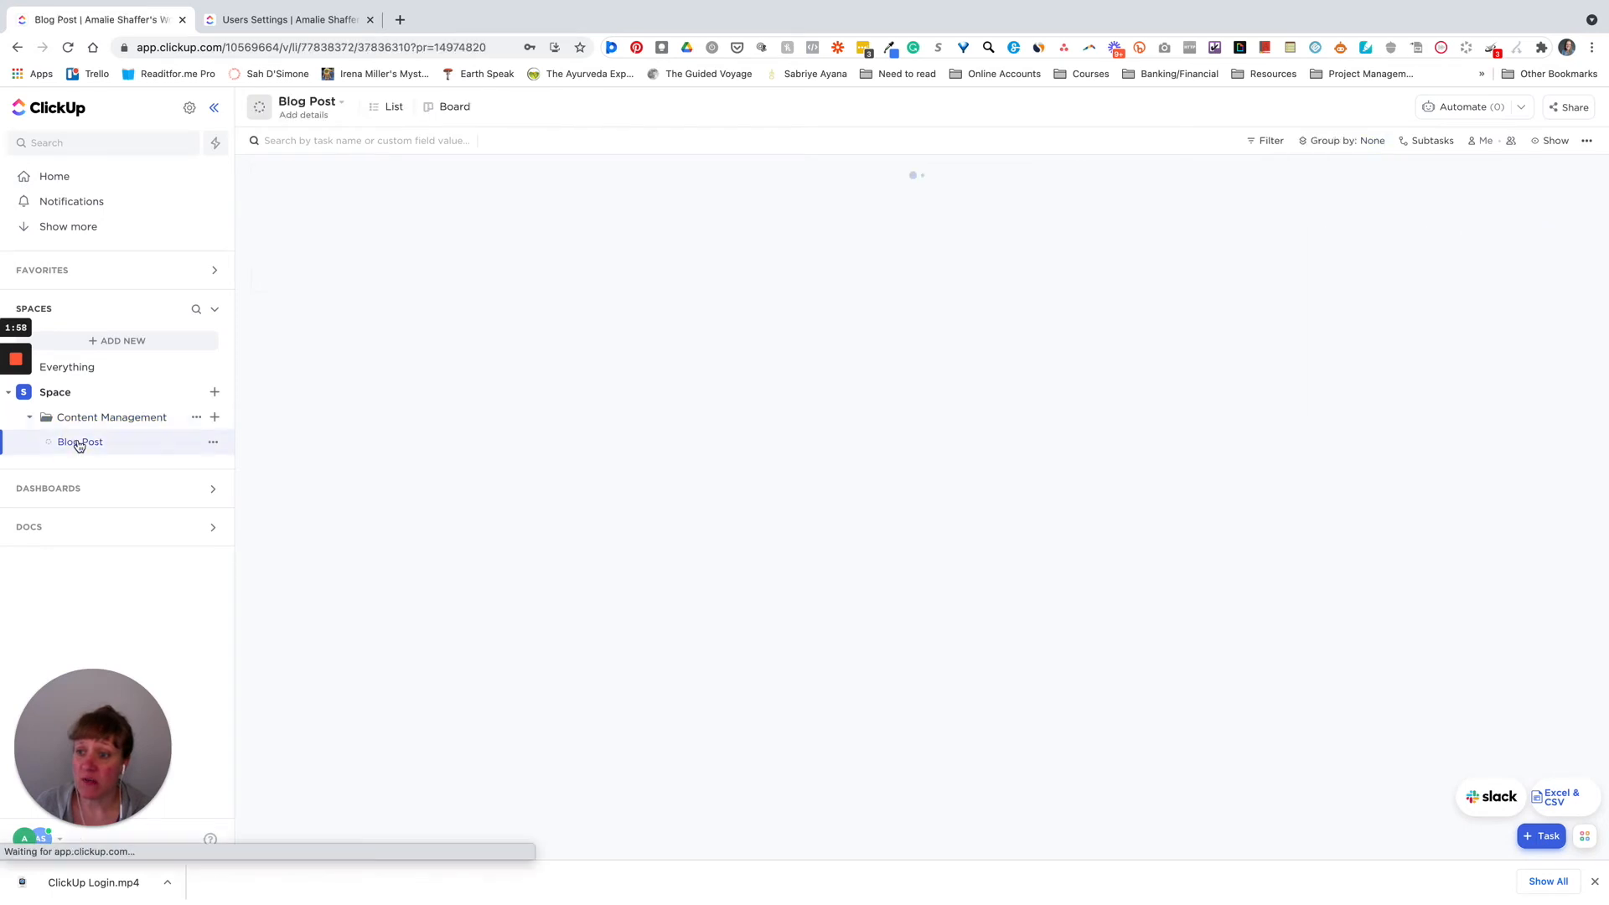
left_click(213, 443)
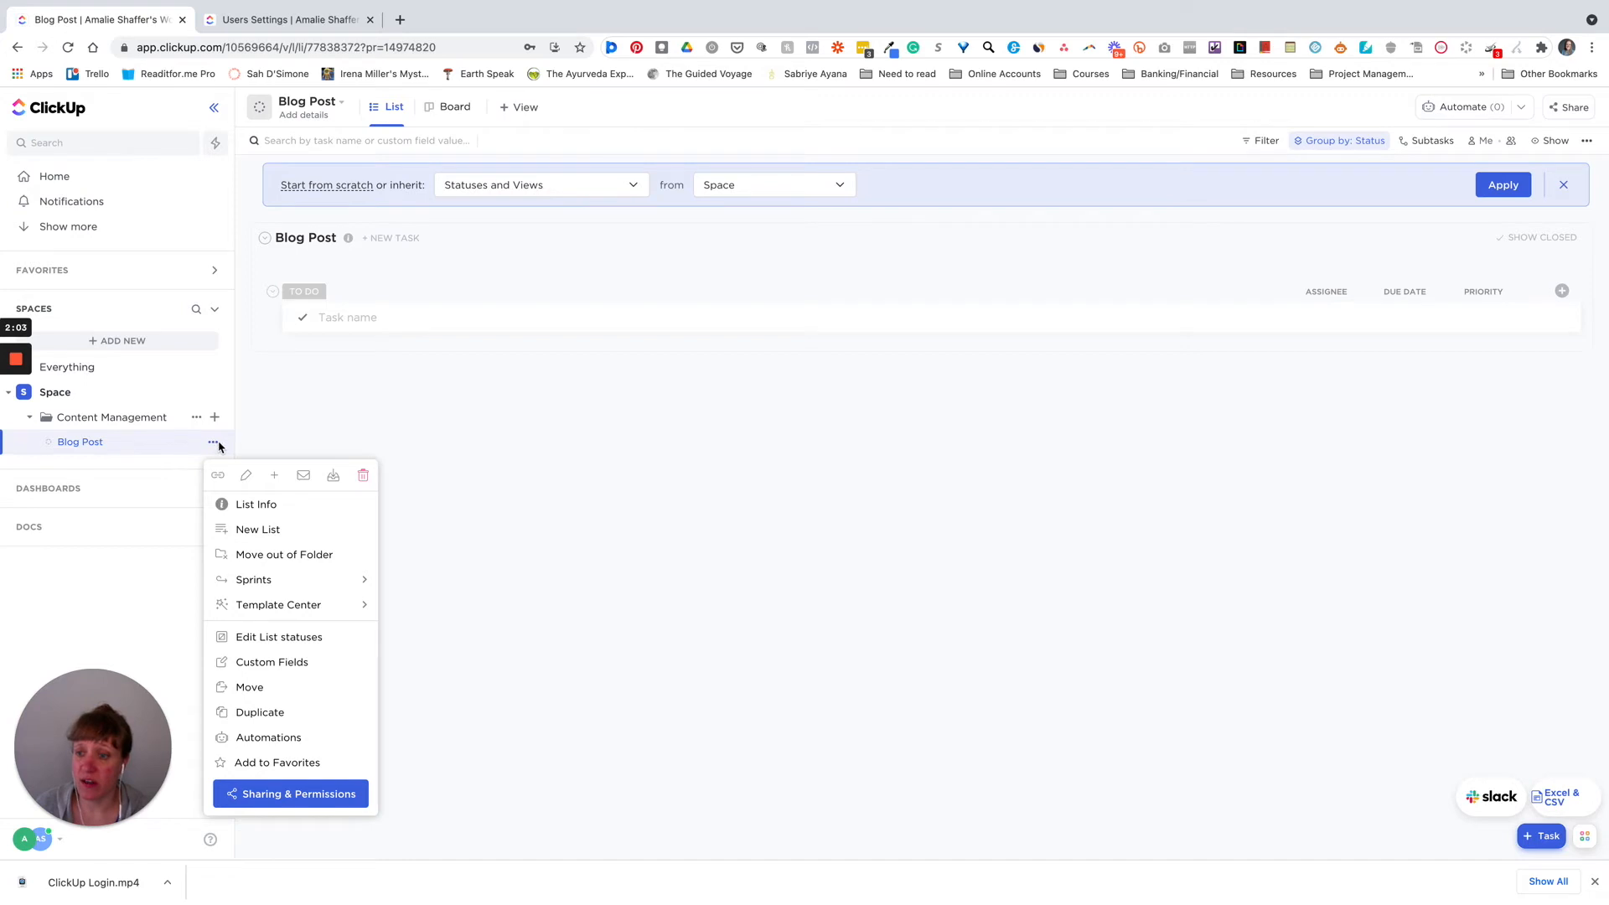
left_click(279, 795)
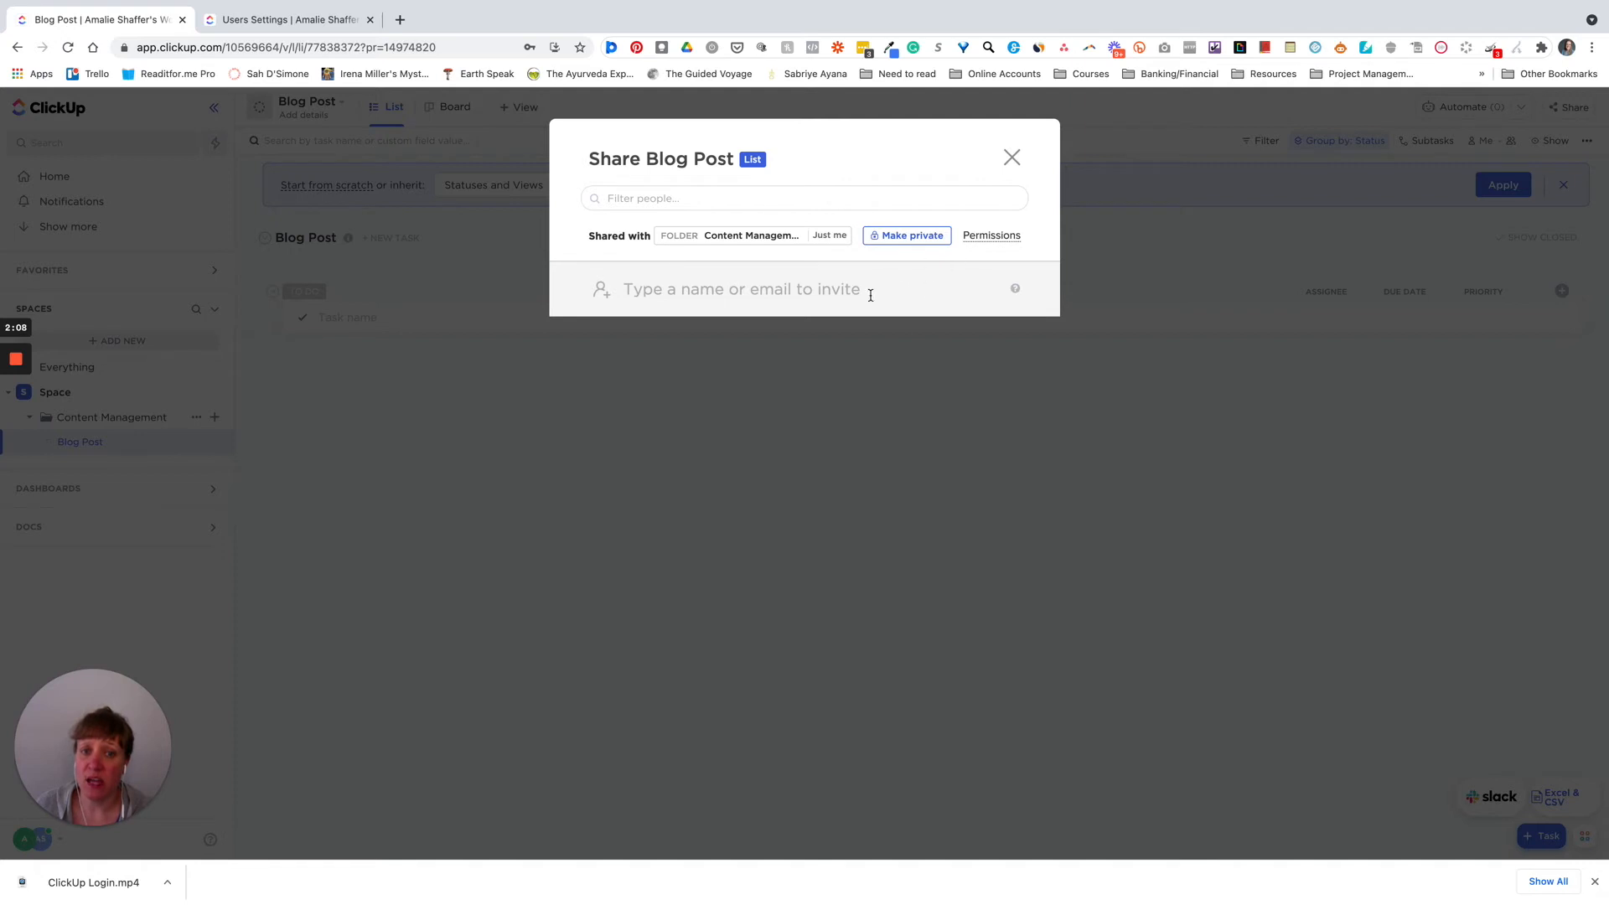
left_click(1011, 158)
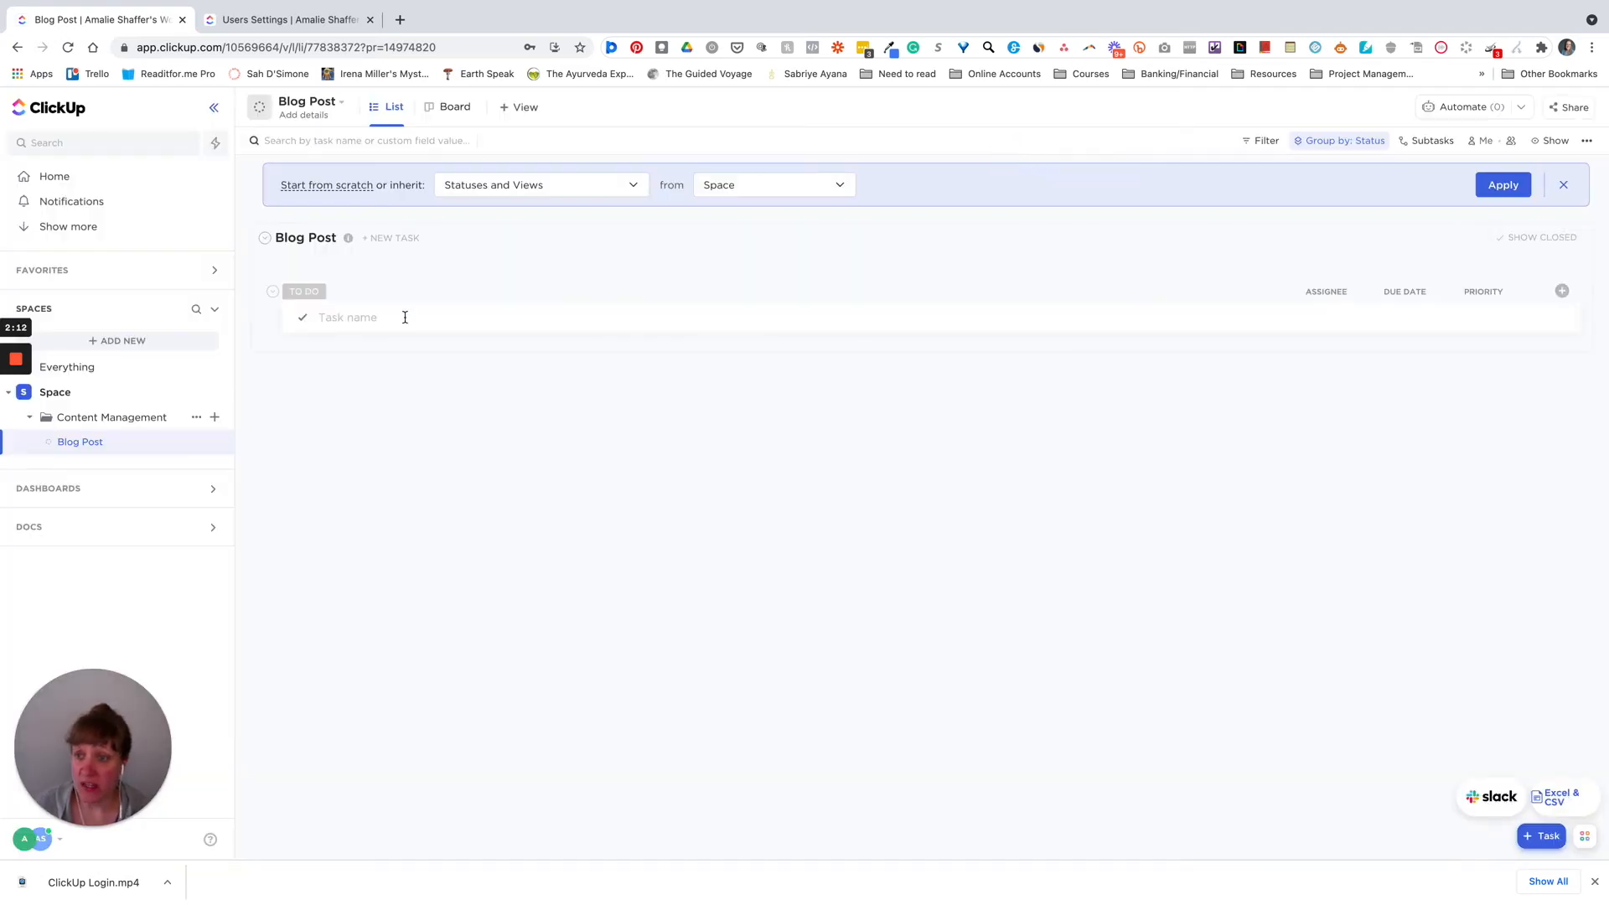
- Create the 'Blog Post Title' task under To Do and open its details
left_click(352, 319)
type("Blog Post Title")
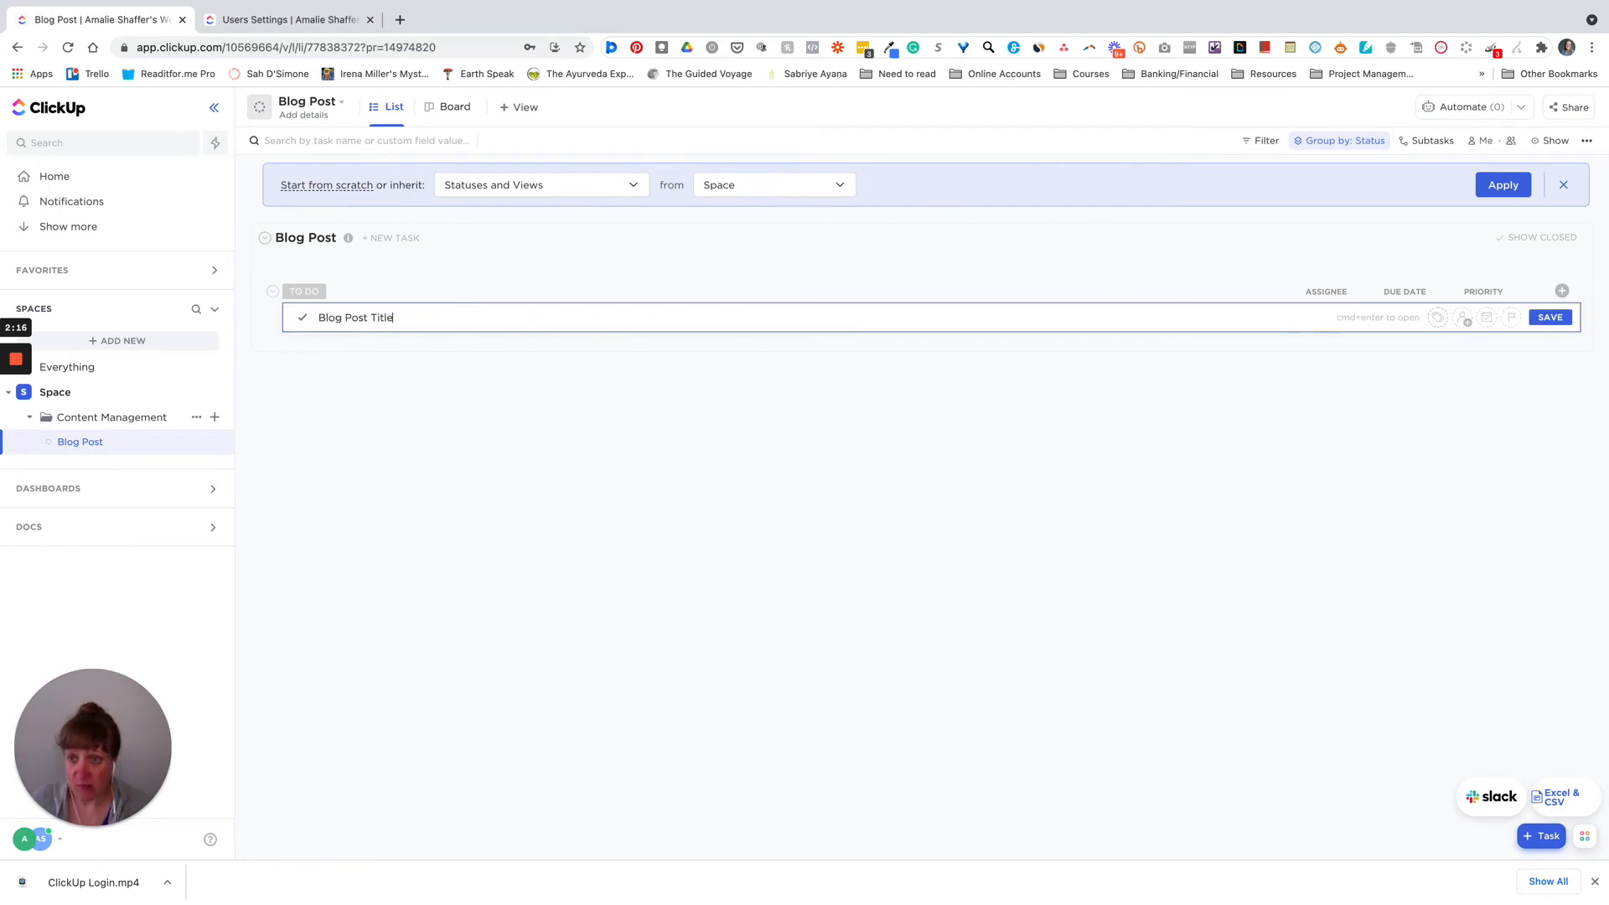
key("Return")
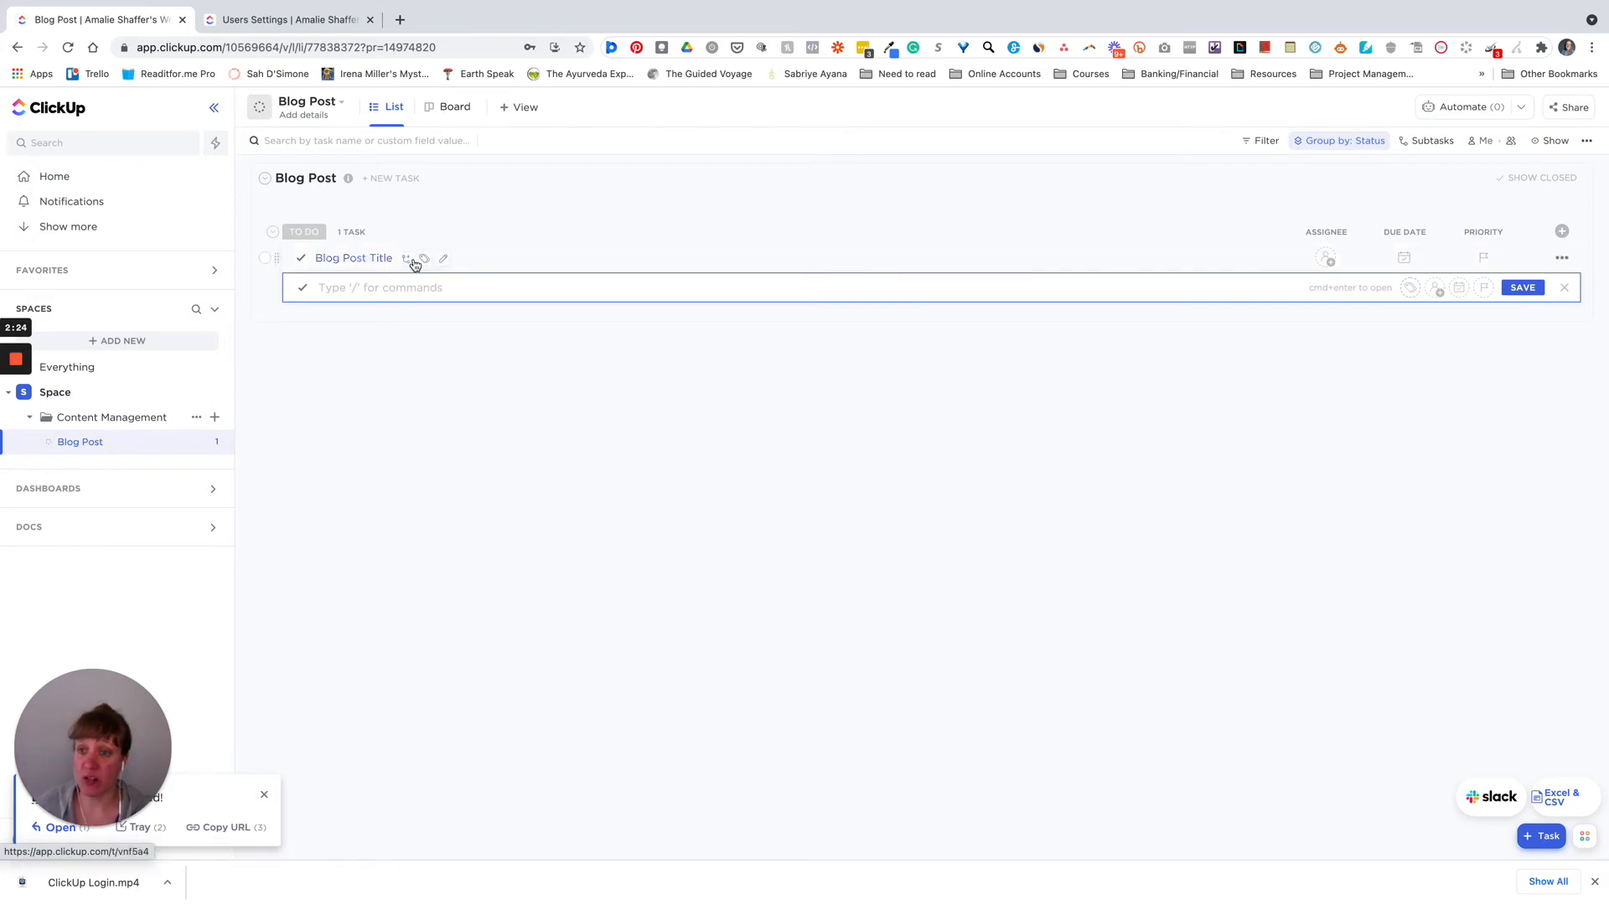
left_click(547, 262)
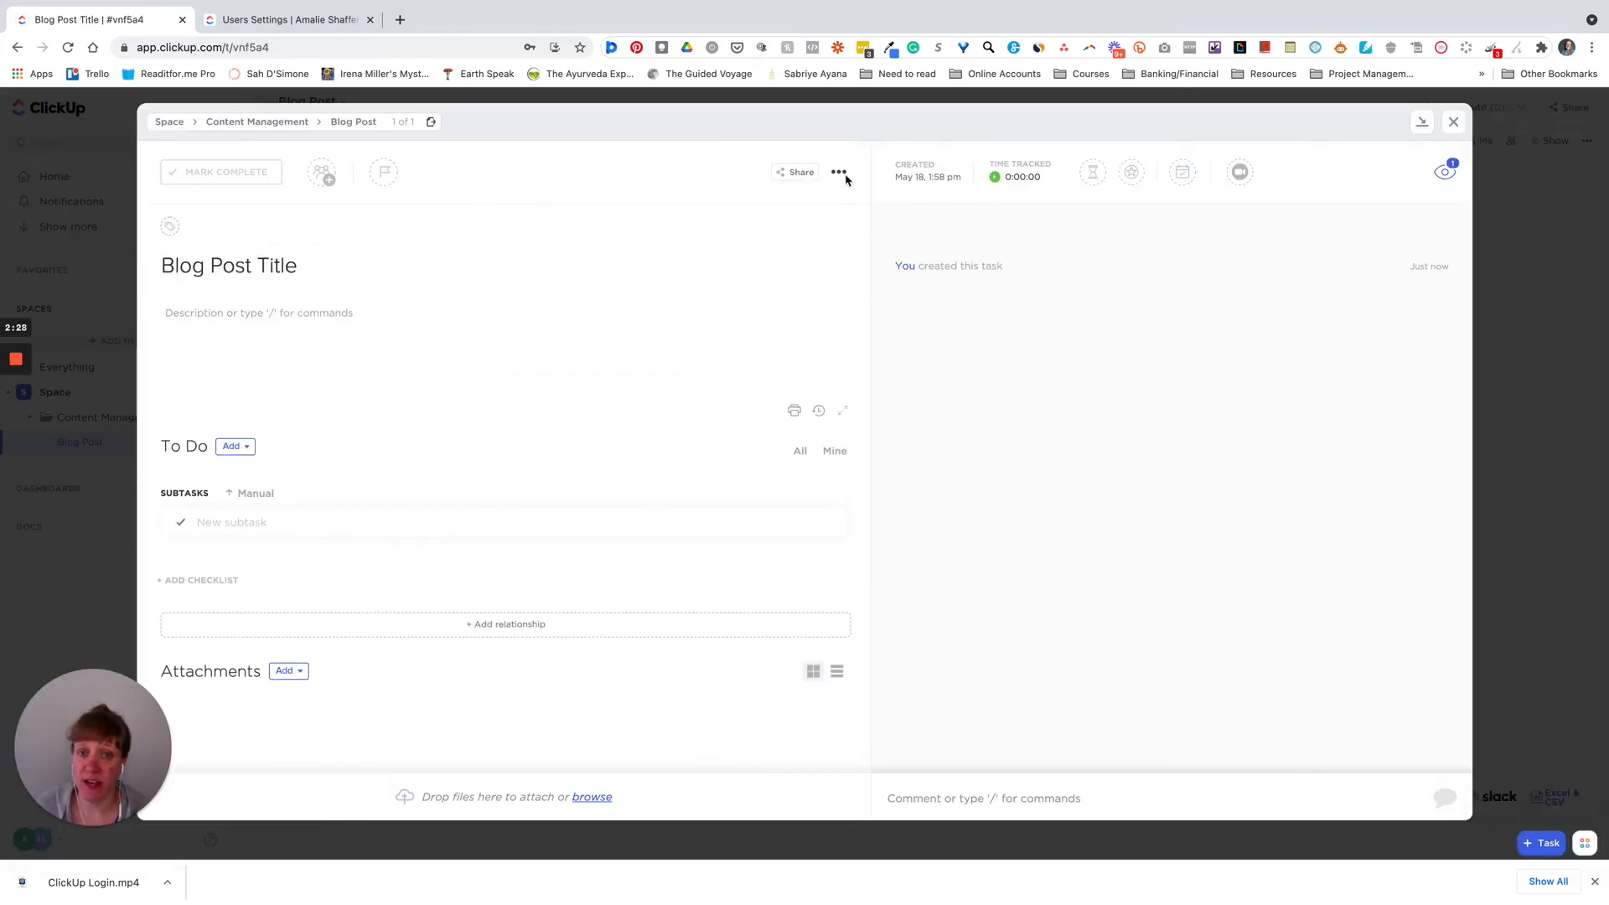
- Review the Blog Post Title task's Sharing & Permissions and invite suggestions, then close the task
left_click(841, 173)
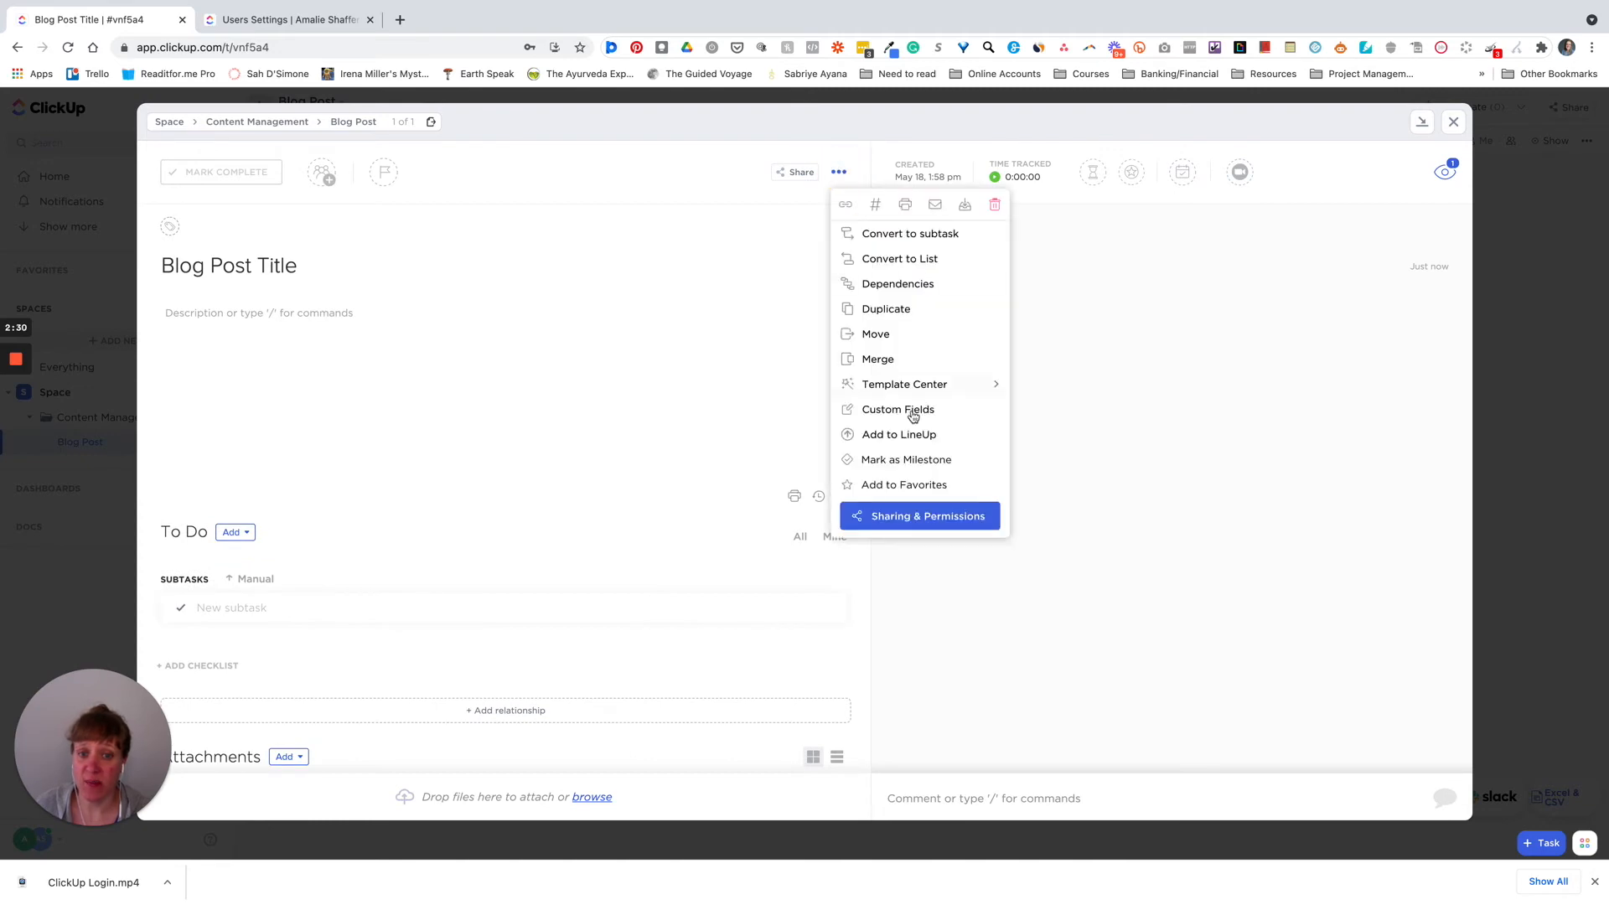
left_click(922, 516)
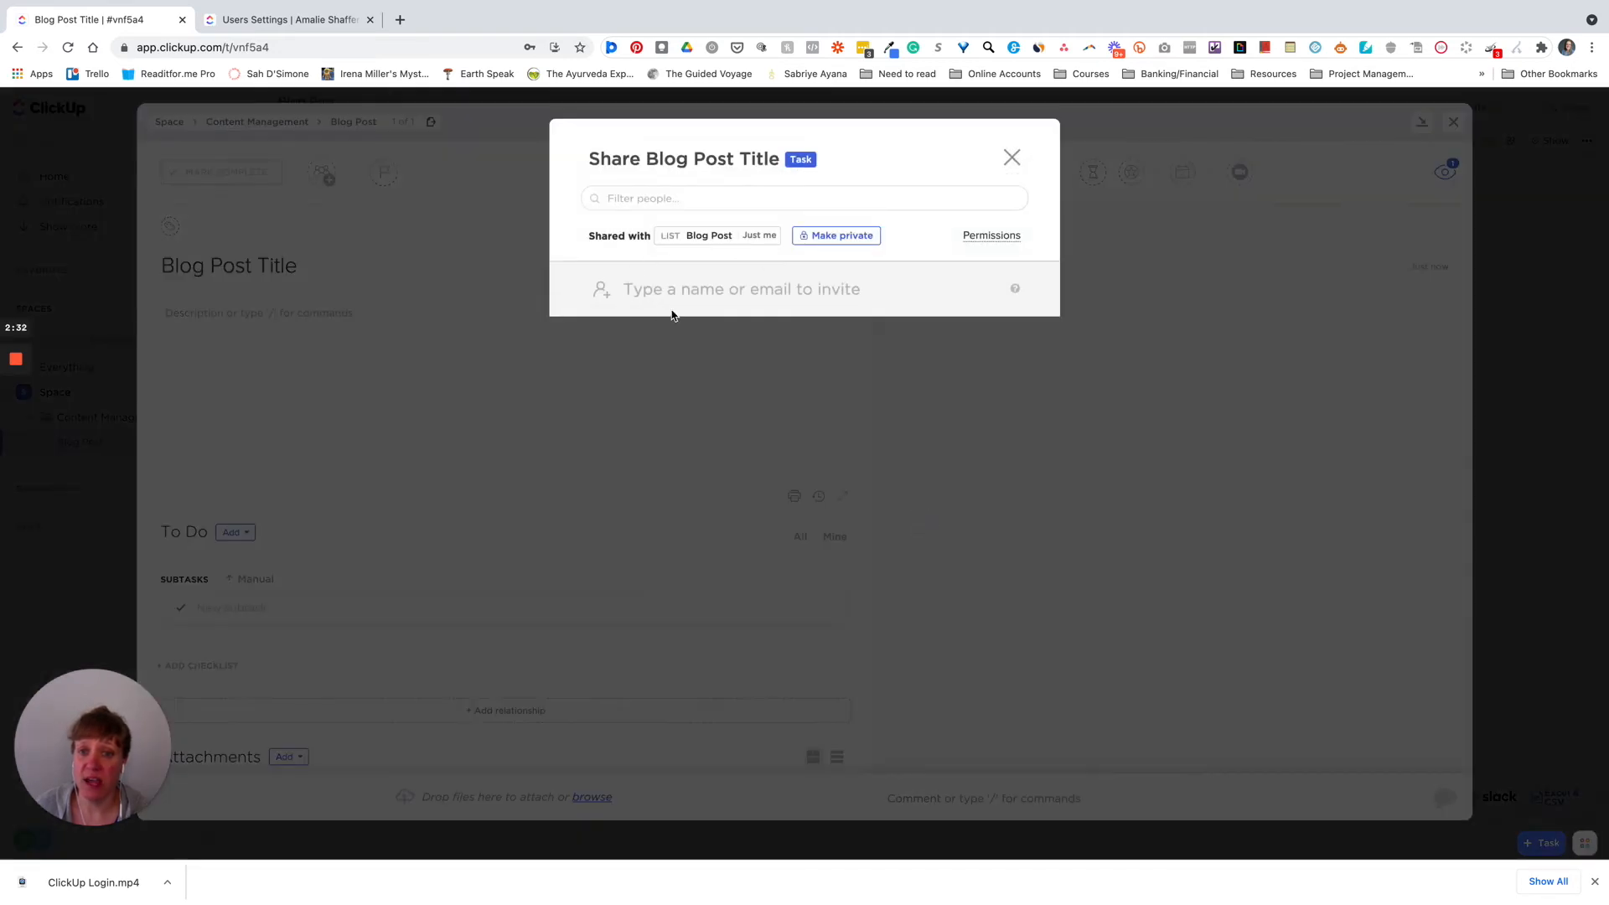
left_click(849, 290)
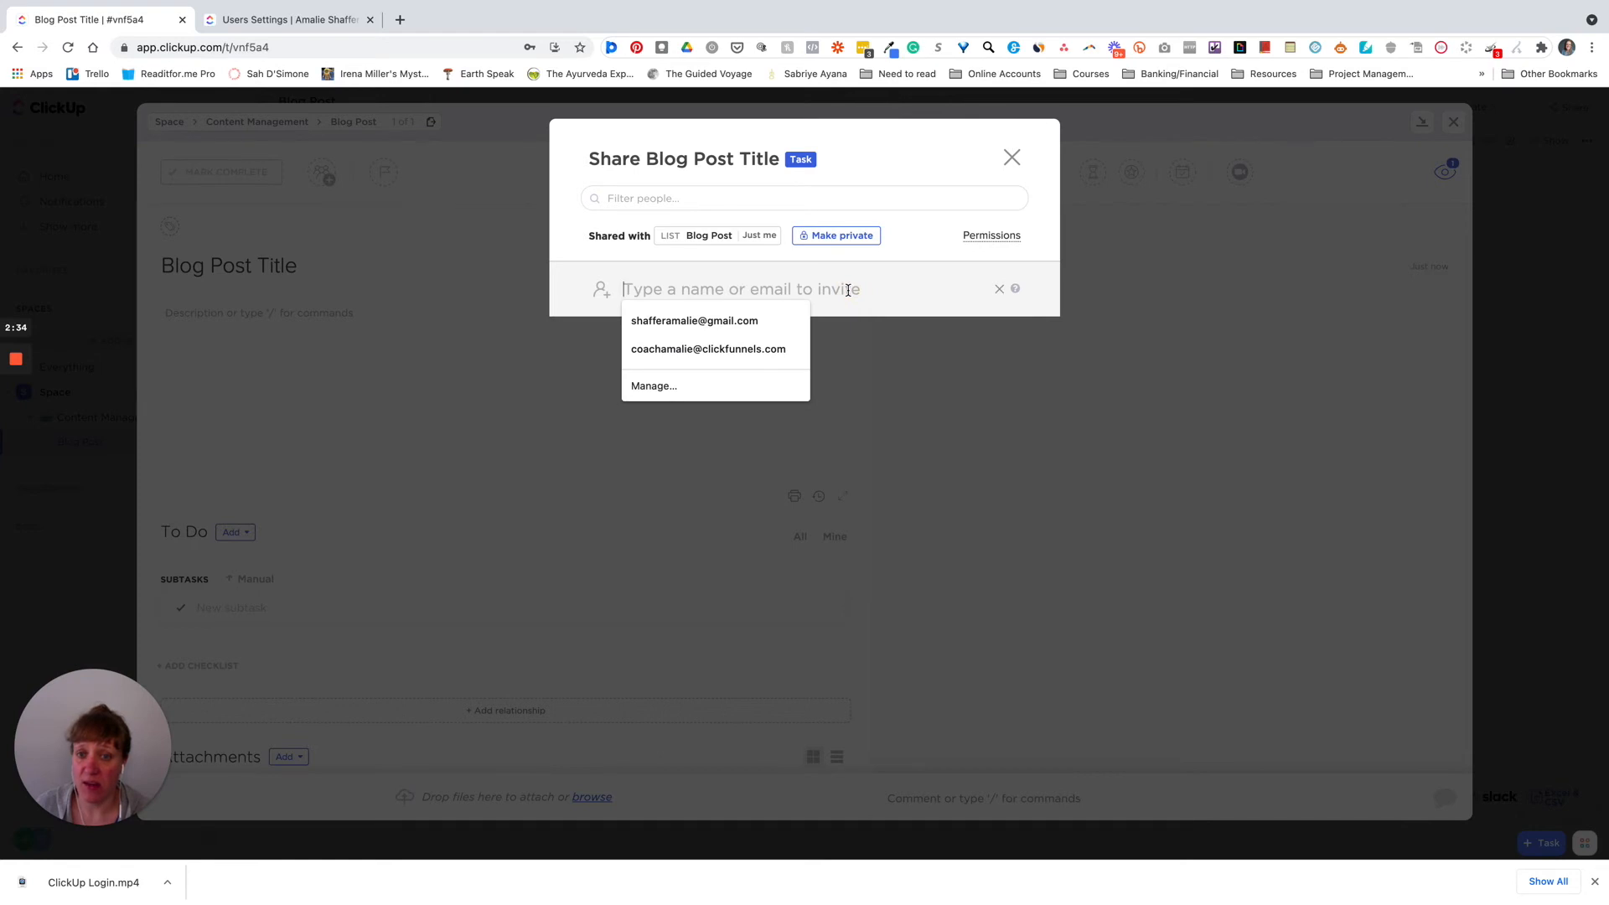
left_click(913, 246)
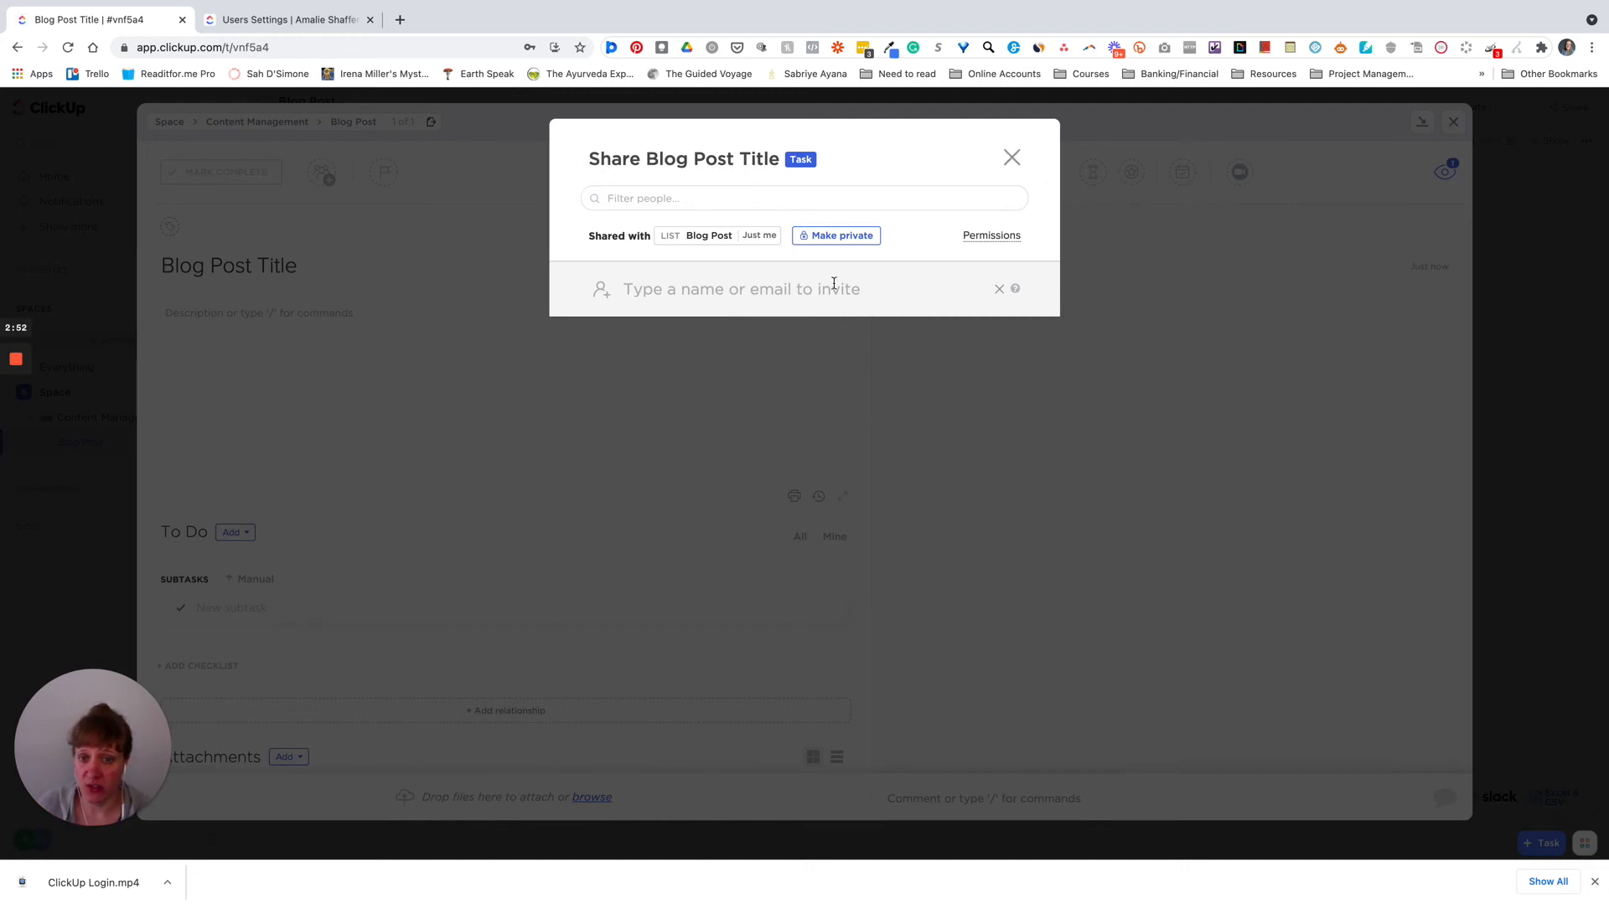
left_click(1013, 158)
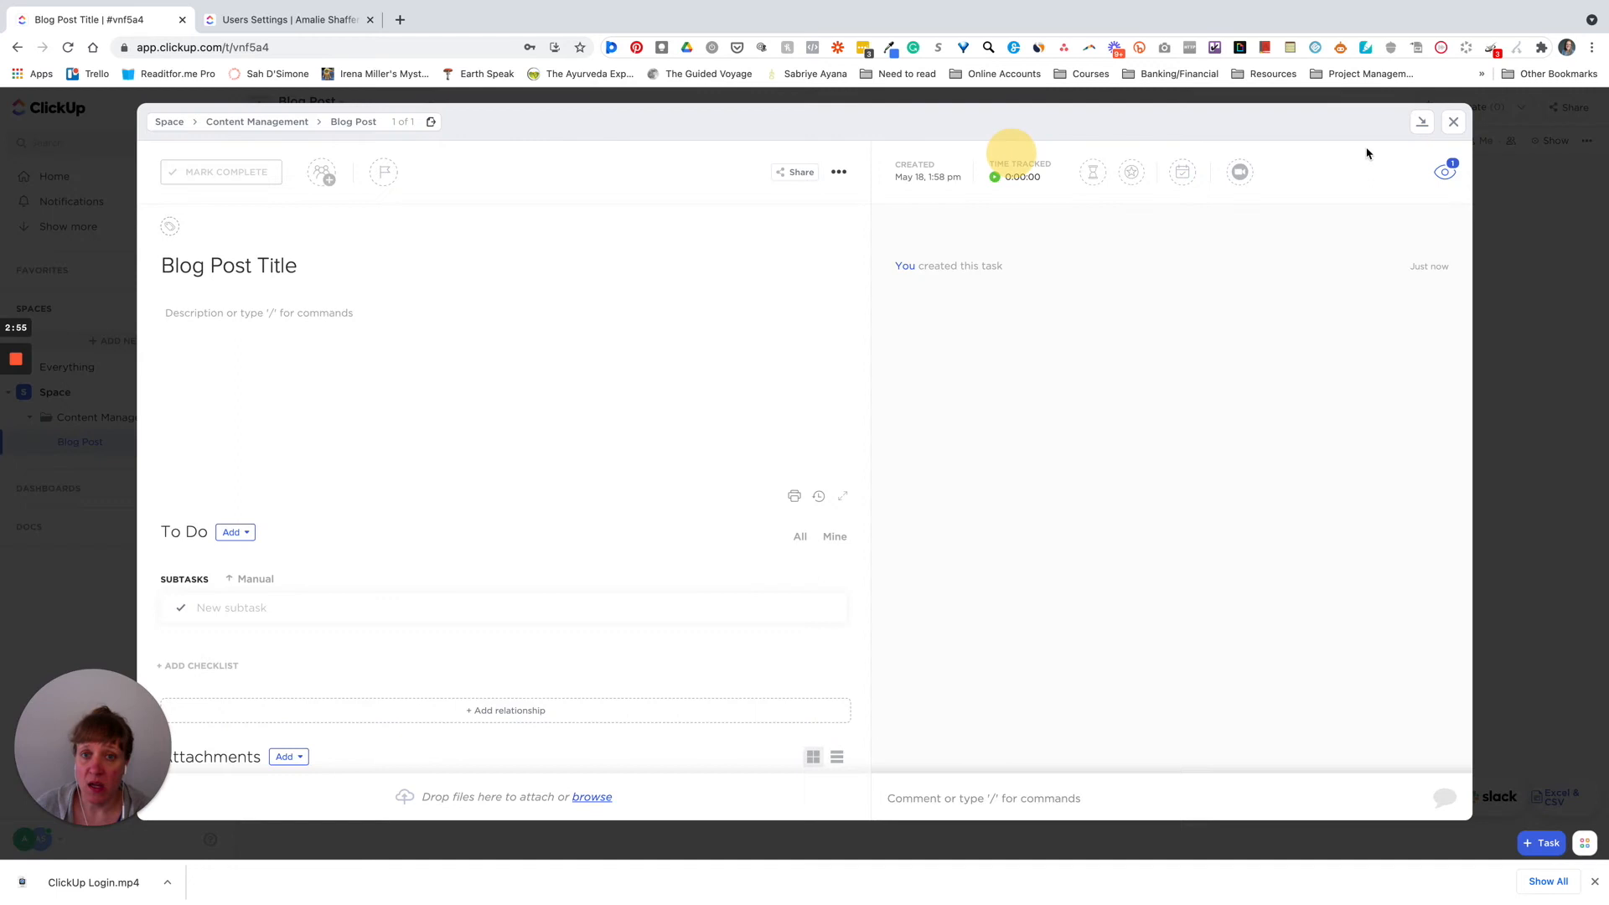
left_click(1453, 125)
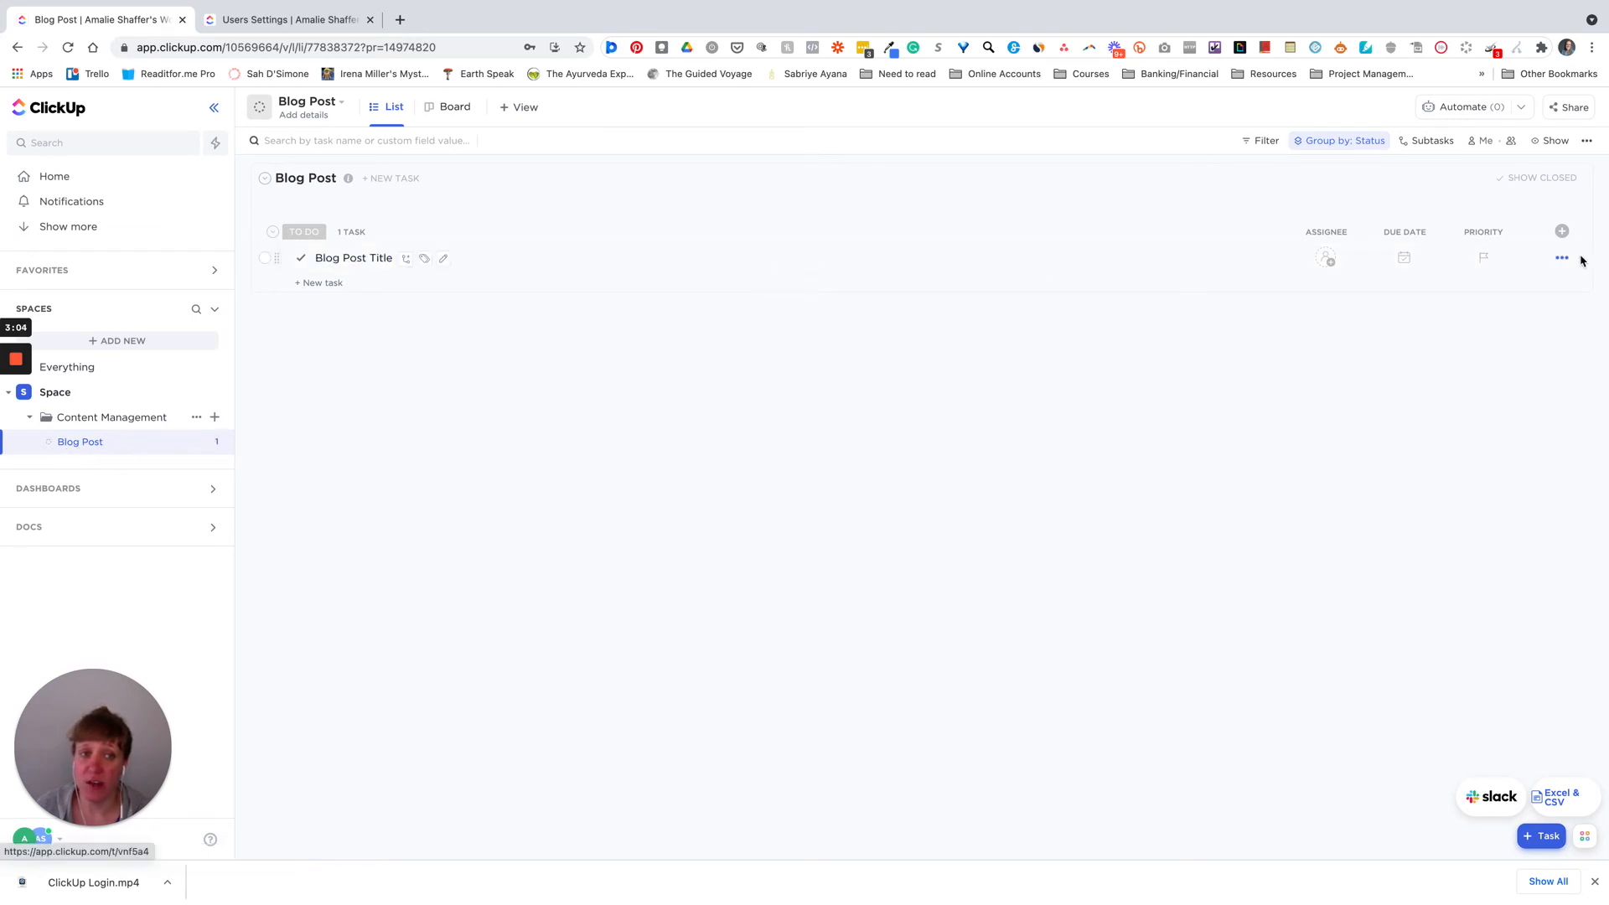
- Make the Blog Post Title task private through its Sharing & Permissions dialog
left_click(1564, 261)
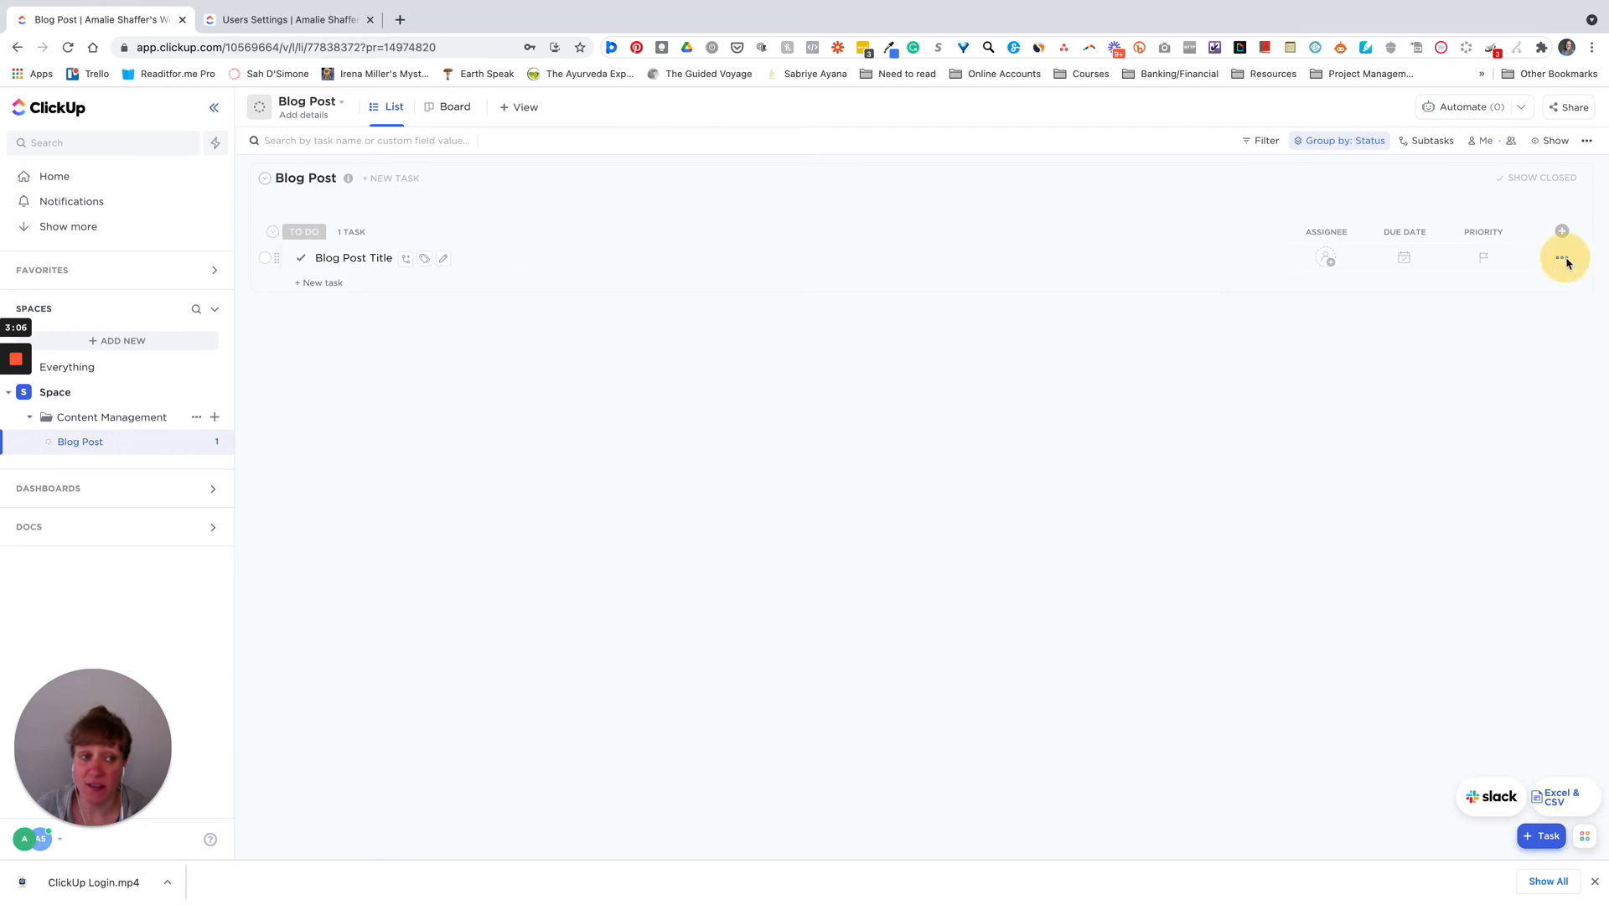
left_click(1465, 582)
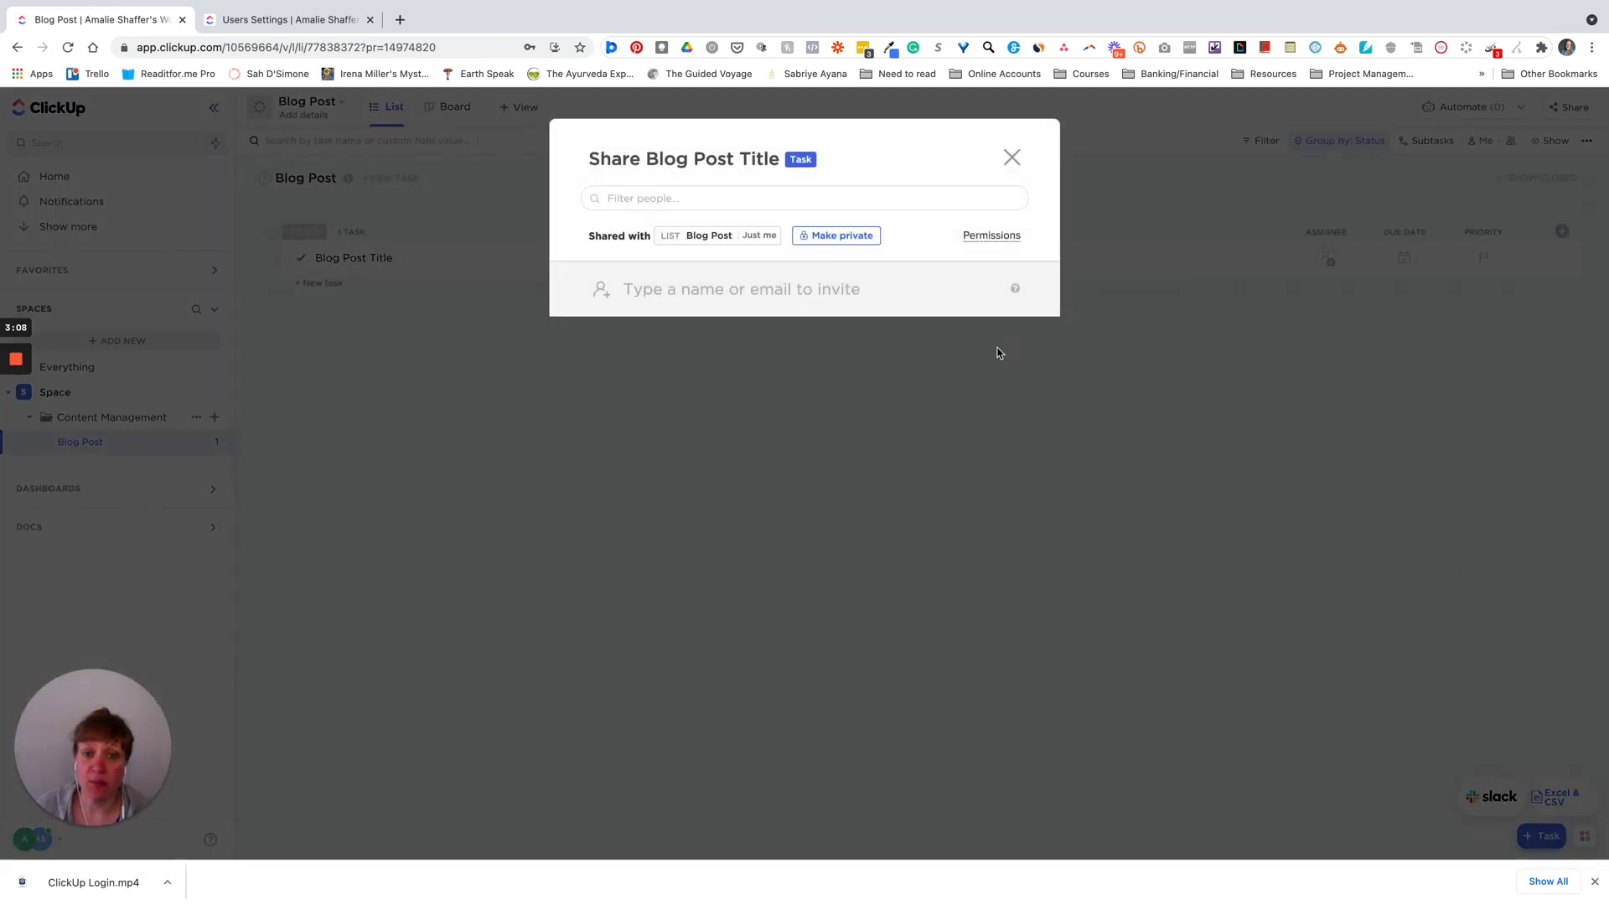
left_click(841, 243)
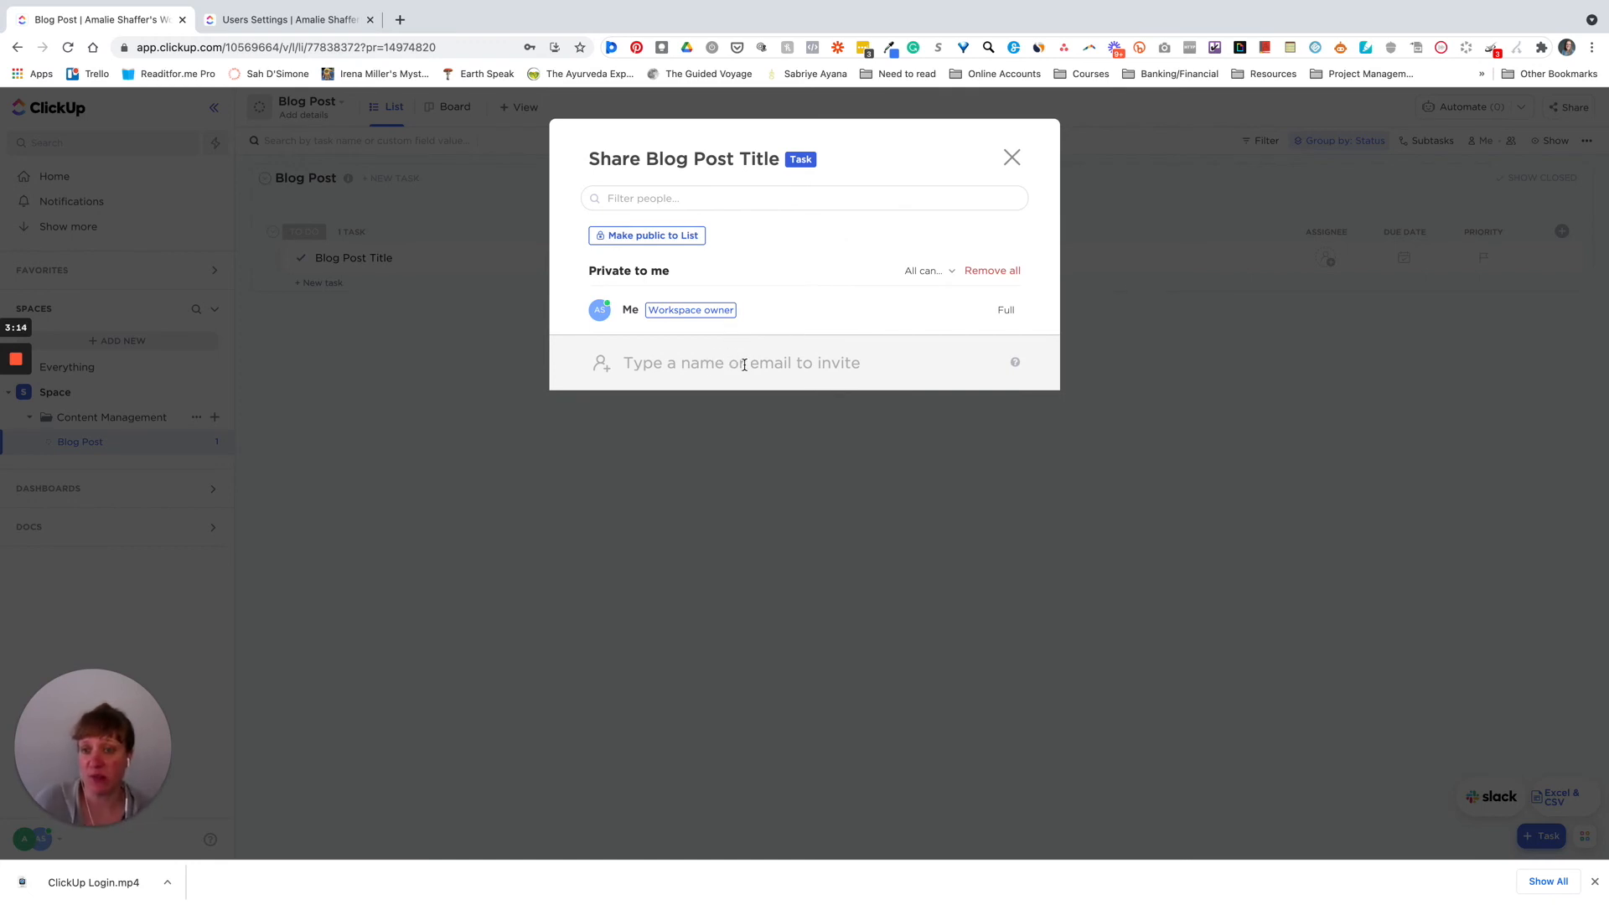
left_click(1012, 159)
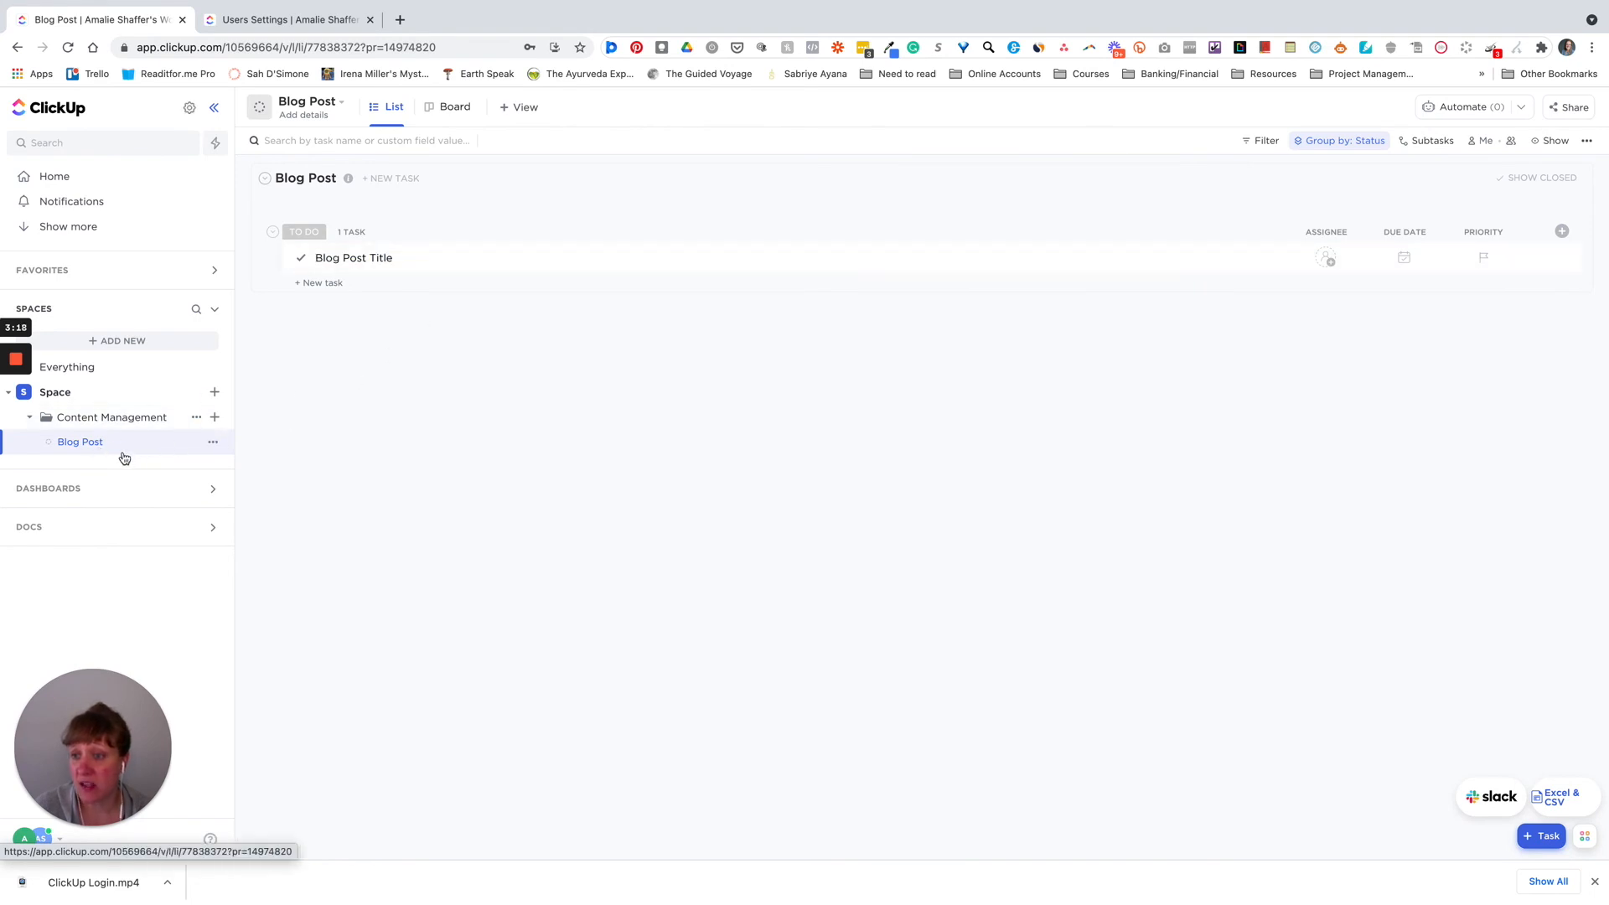
left_click(197, 418)
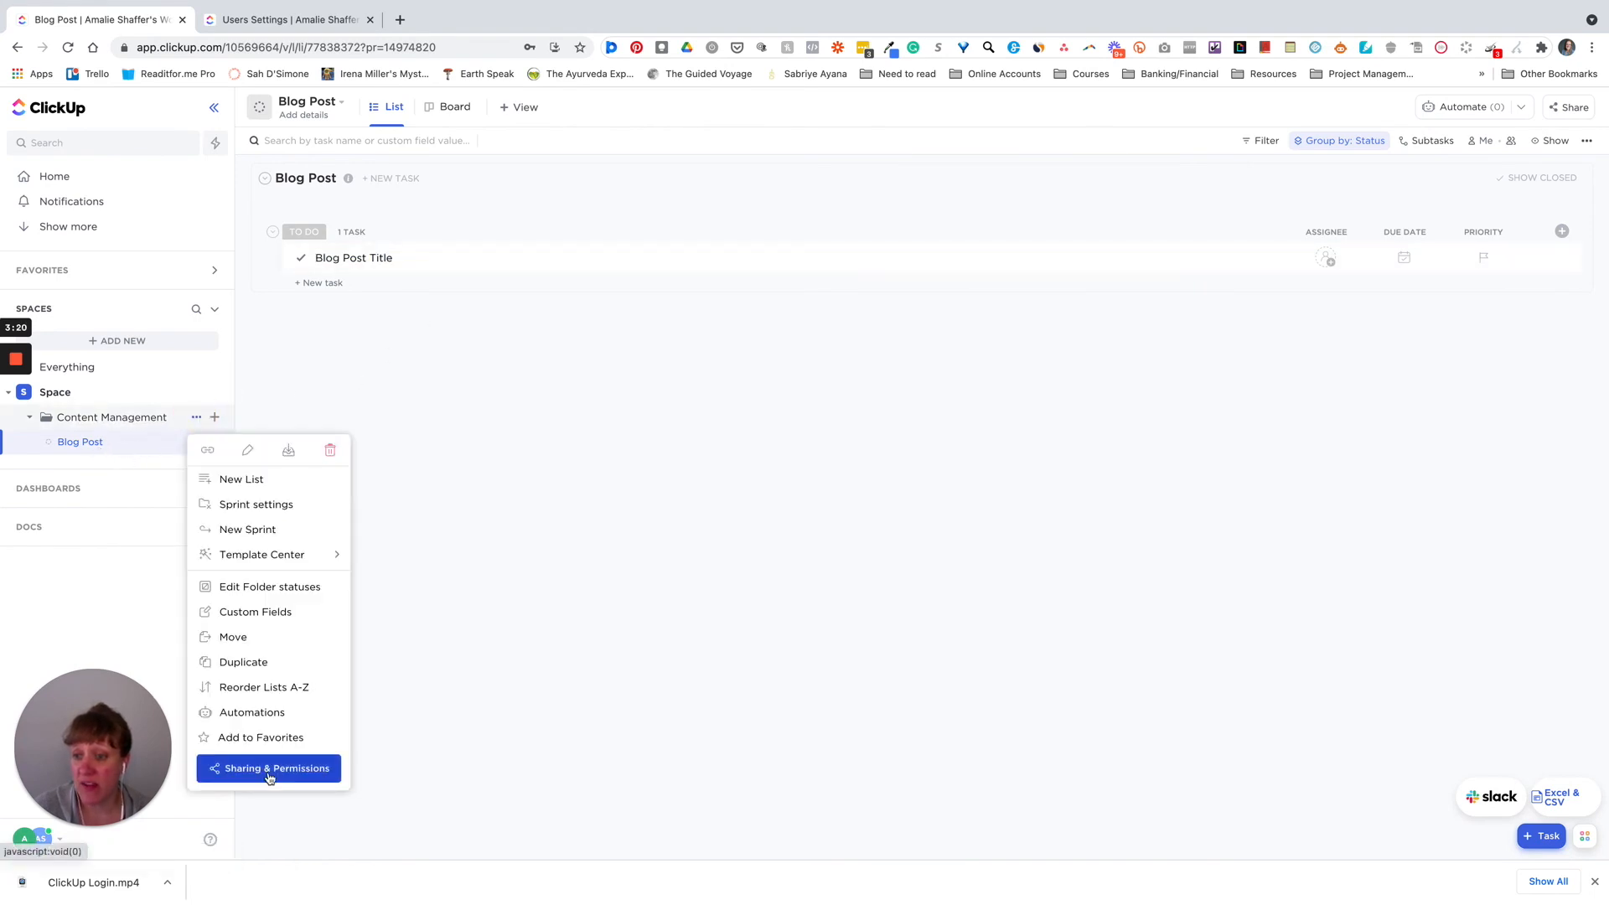
left_click(269, 770)
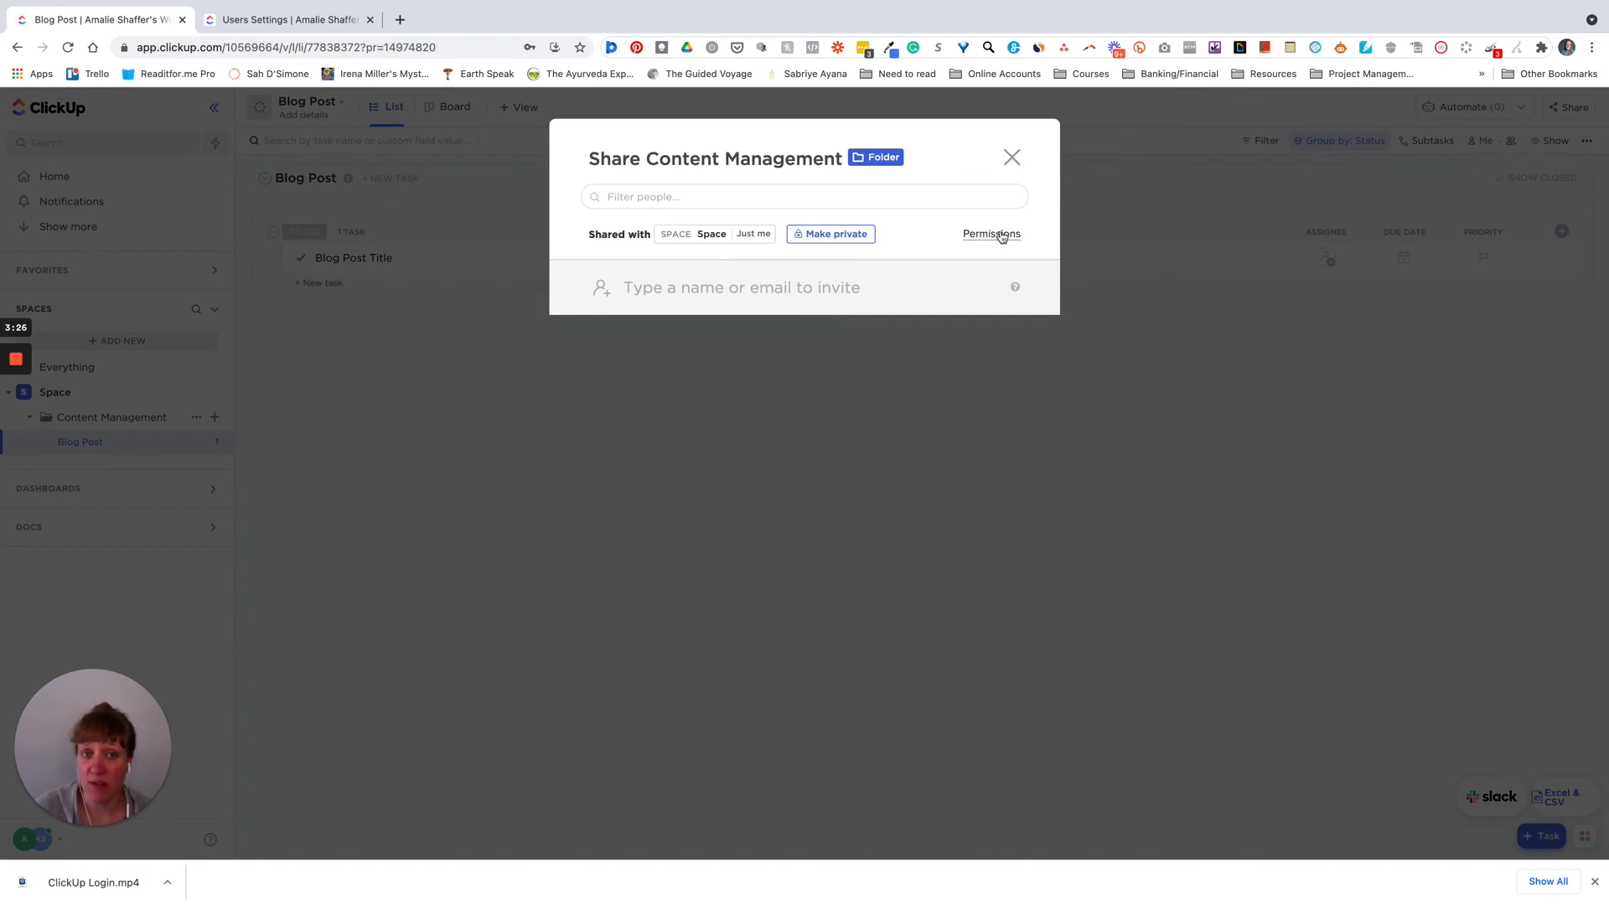
left_click(1012, 158)
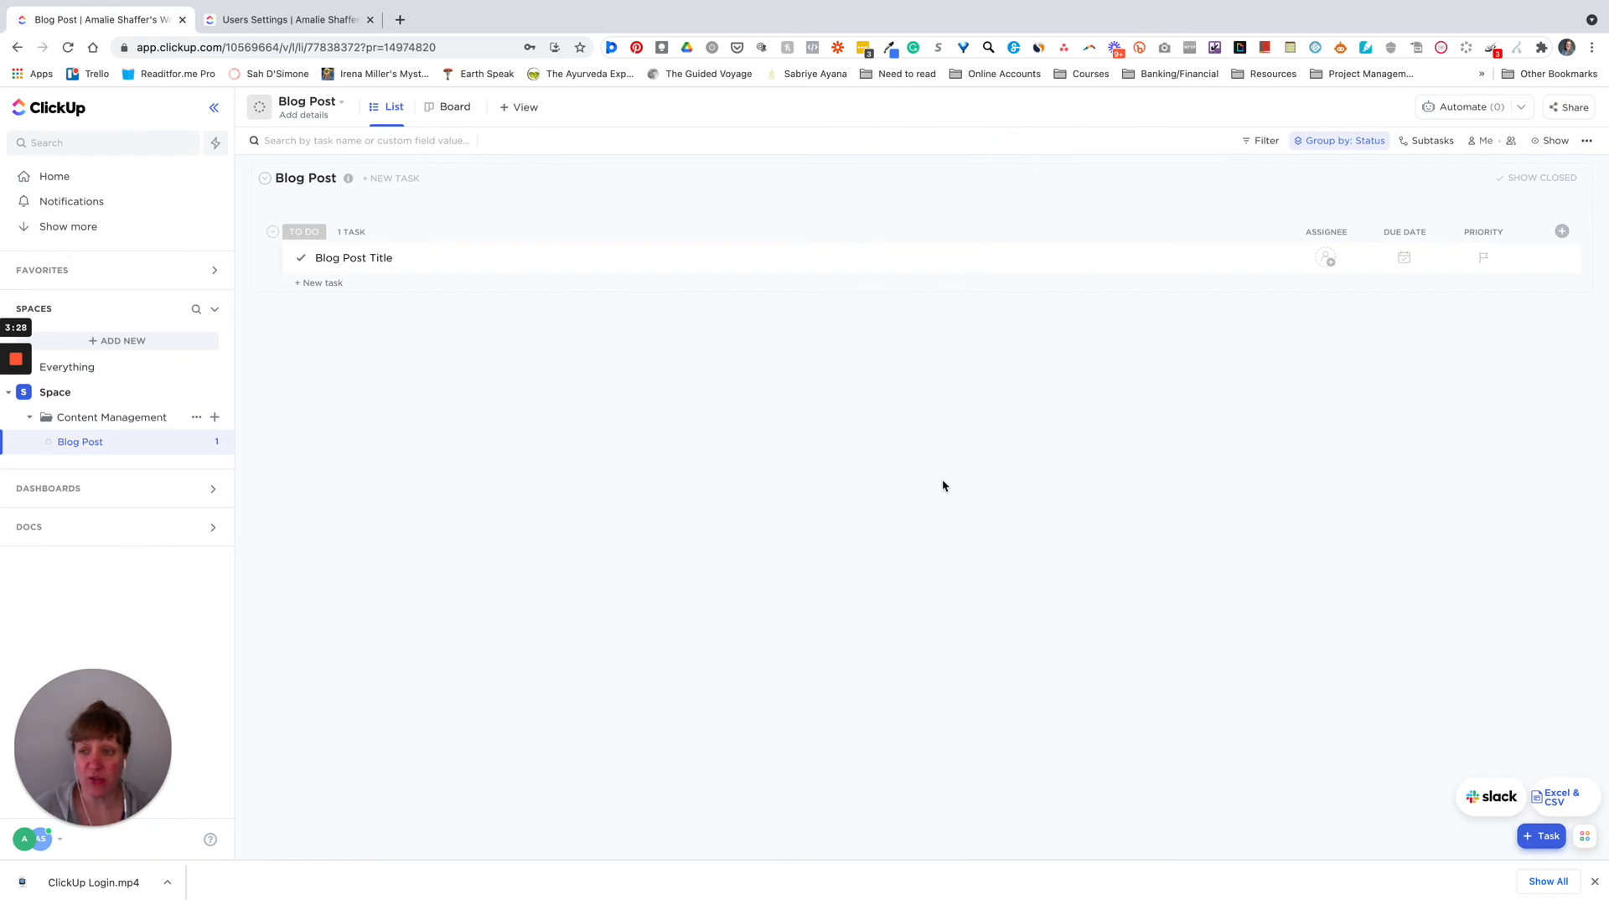